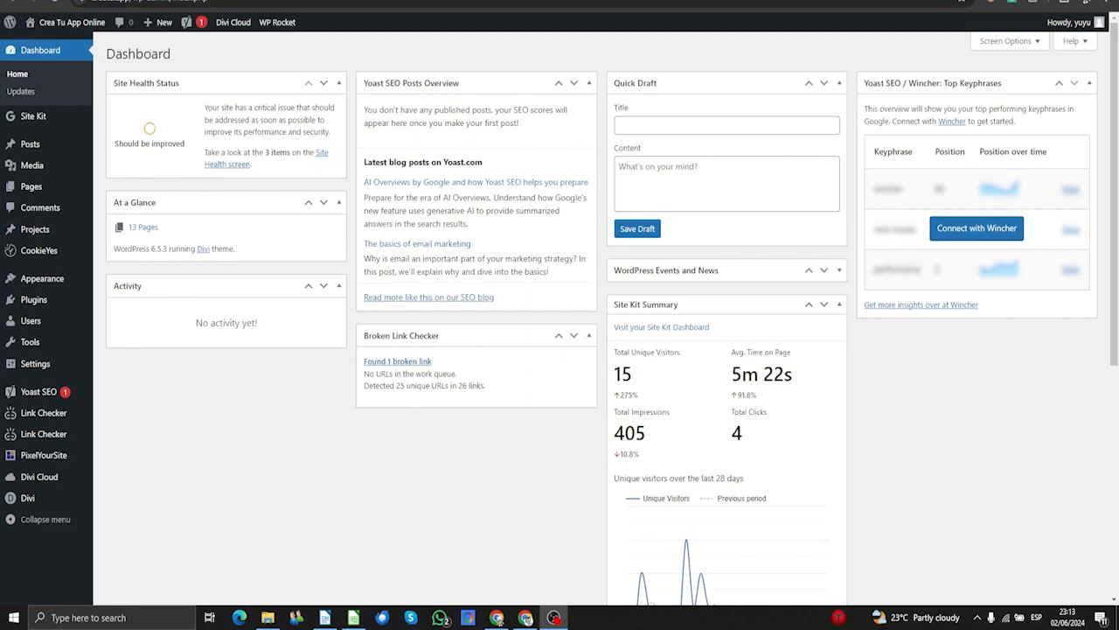
- Search the WordPress.org plugin directory for 'contact' and browse the results, with Contact Form 7 listed first
{"action": "left_click", "coordinate": [223, 1]}
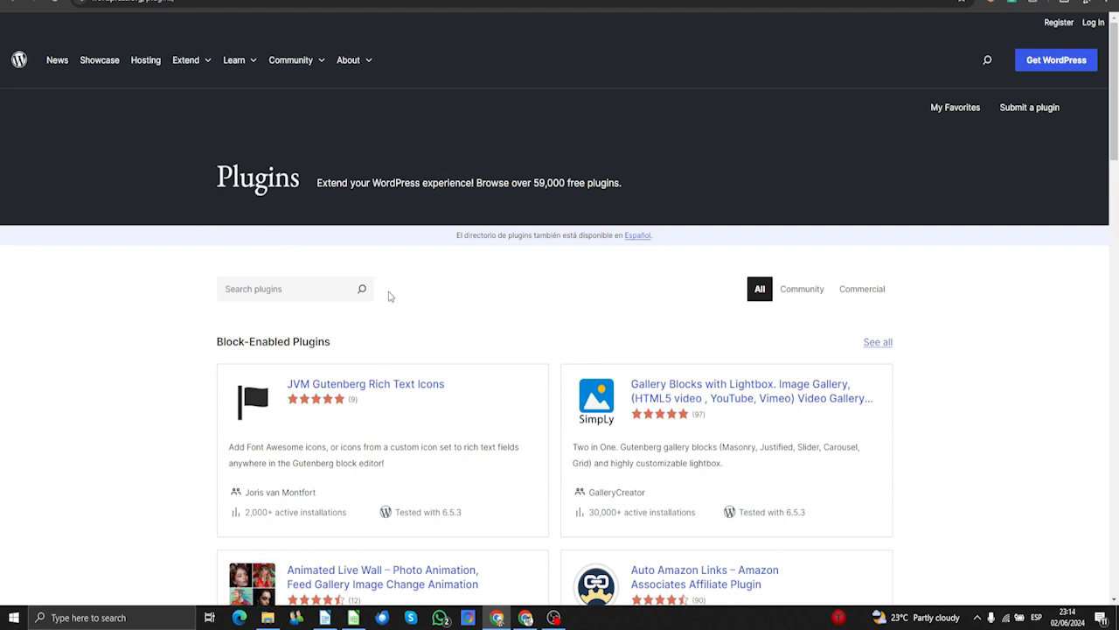
{"action": "left_click", "coordinate": [312, 292]}
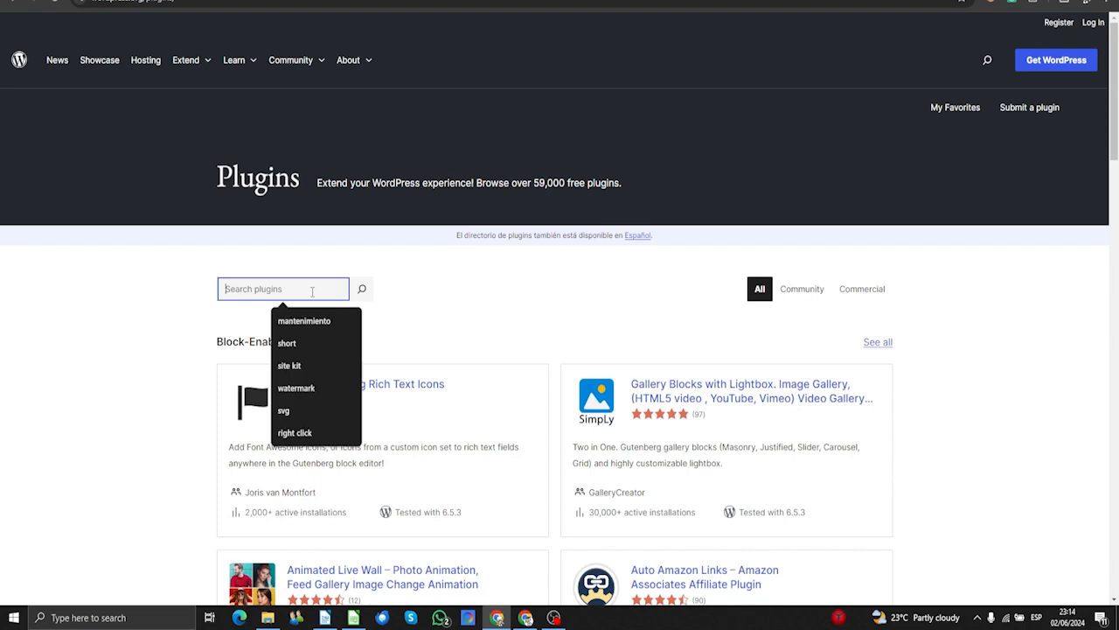
{"action": "type", "text": "contact"}
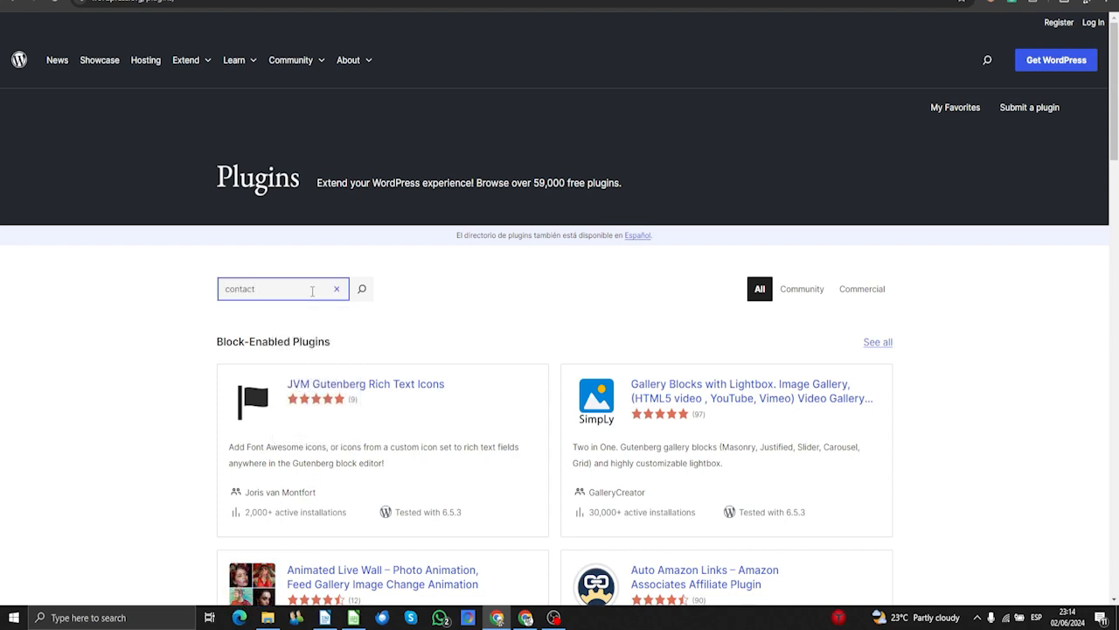
{"action": "left_click", "coordinate": [361, 288]}
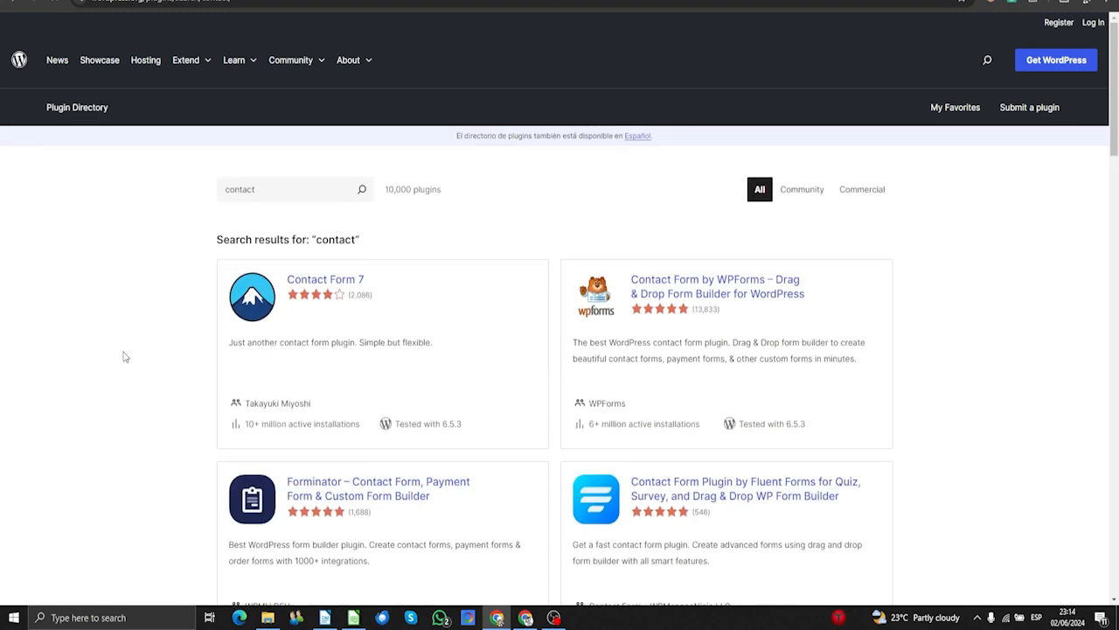
{"action": "scroll", "coordinate": [125, 357], "scroll_direction": "down", "scroll_amount": 5}
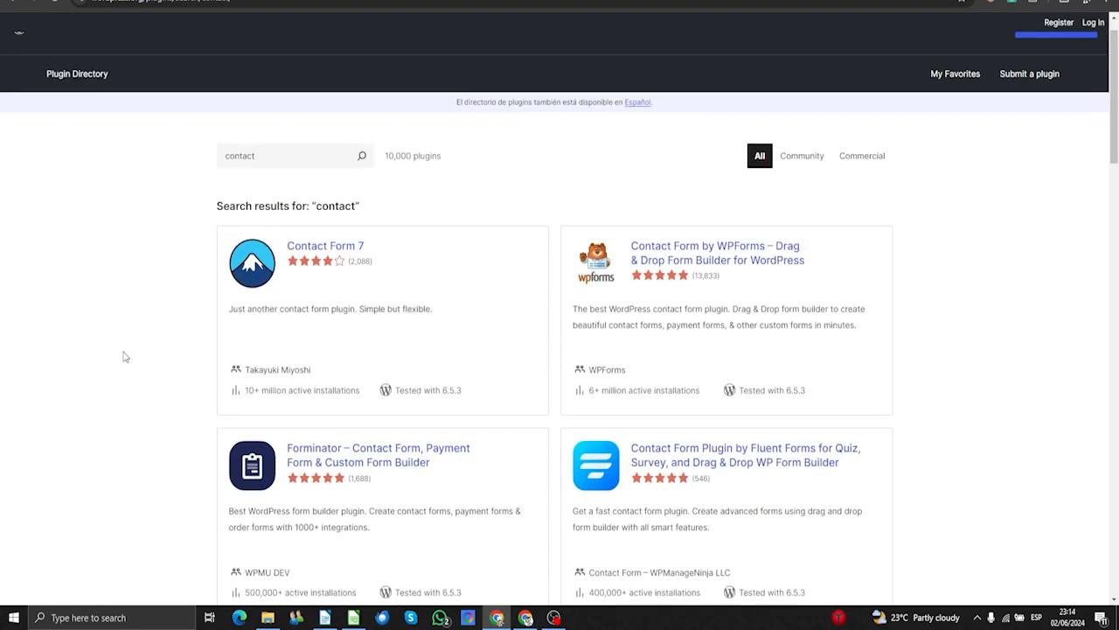
{"action": "scroll", "coordinate": [125, 357], "scroll_direction": "down", "scroll_amount": 4}
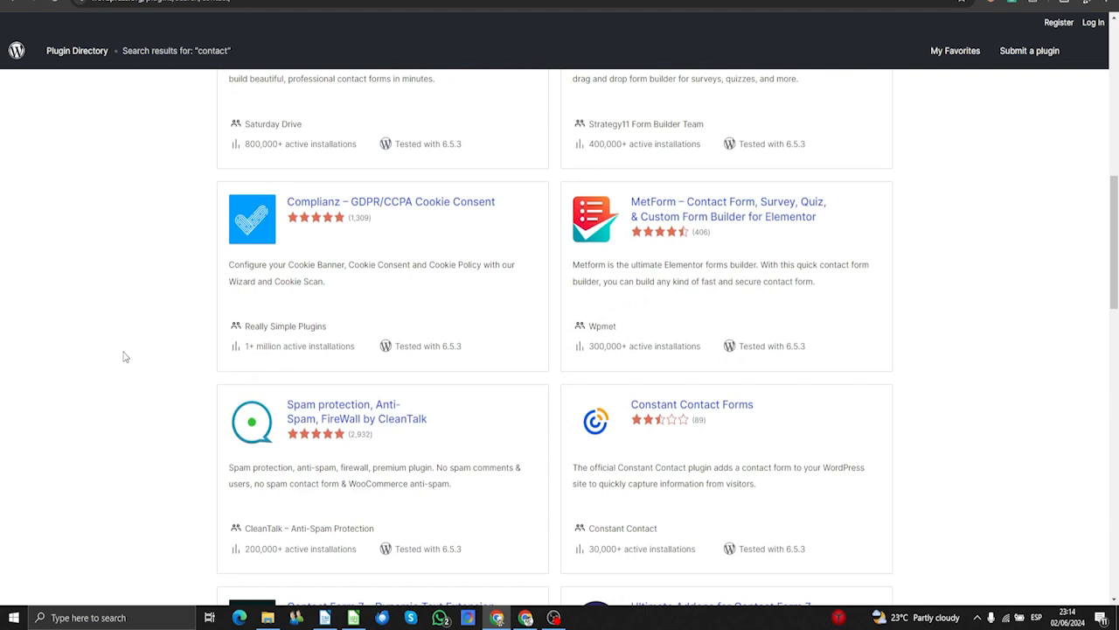
{"action": "scroll", "coordinate": [125, 357], "scroll_direction": "up", "scroll_amount": 7}
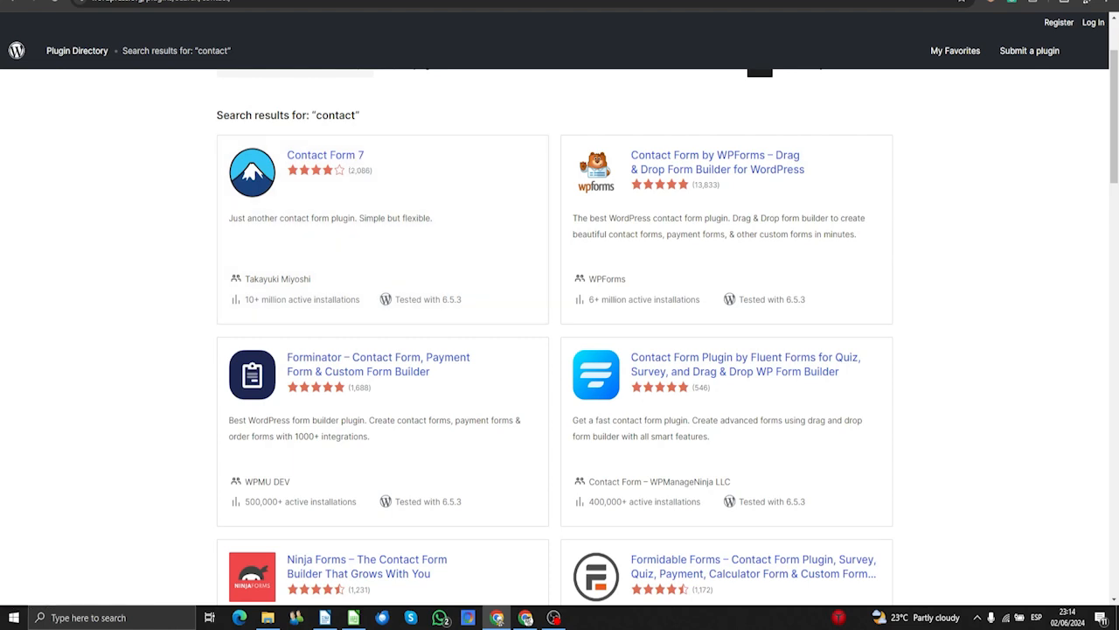
- From the dashboard, open TEST PAGE in the block editor and briefly browse the full block library
{"action": "left_click", "coordinate": [79, 1]}
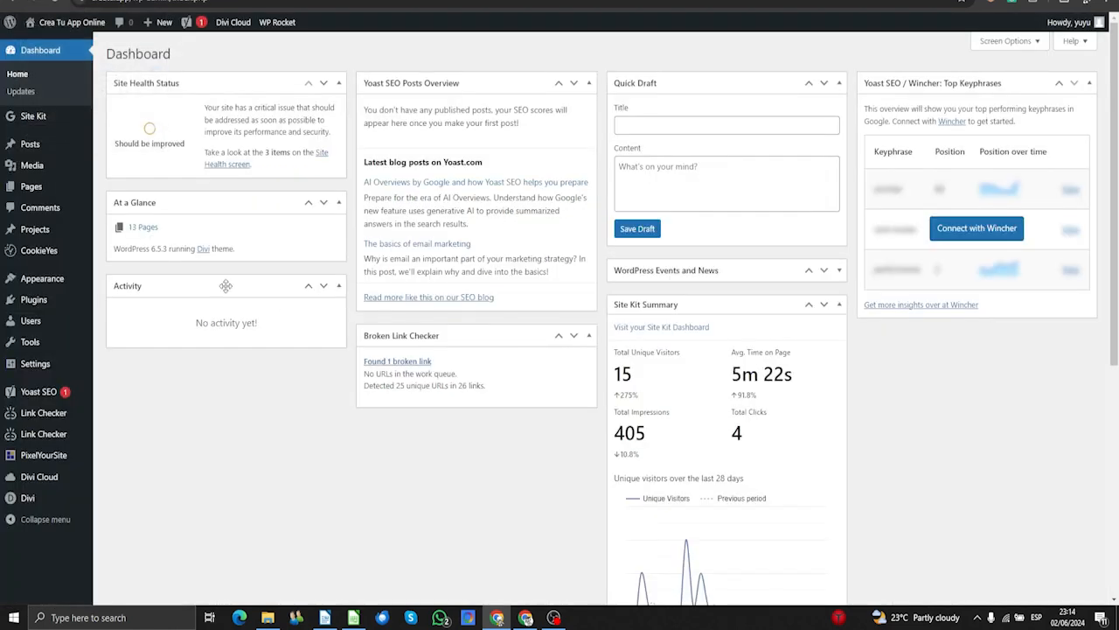
{"action": "mouse_move", "coordinate": [24, 191]}
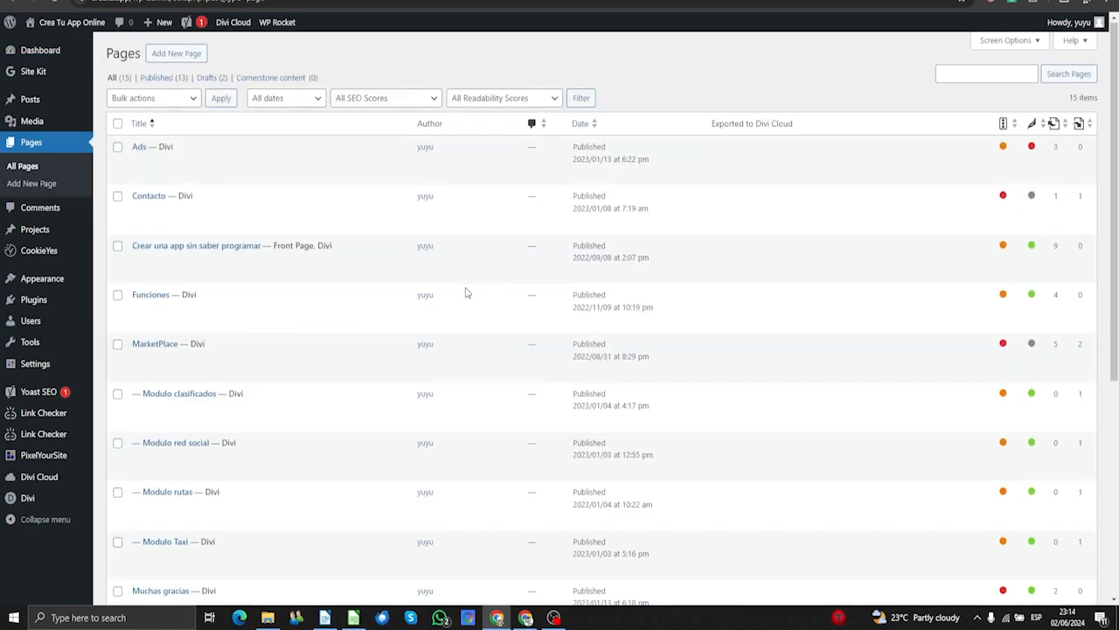
{"action": "scroll", "coordinate": [465, 290], "scroll_direction": "down", "scroll_amount": 3}
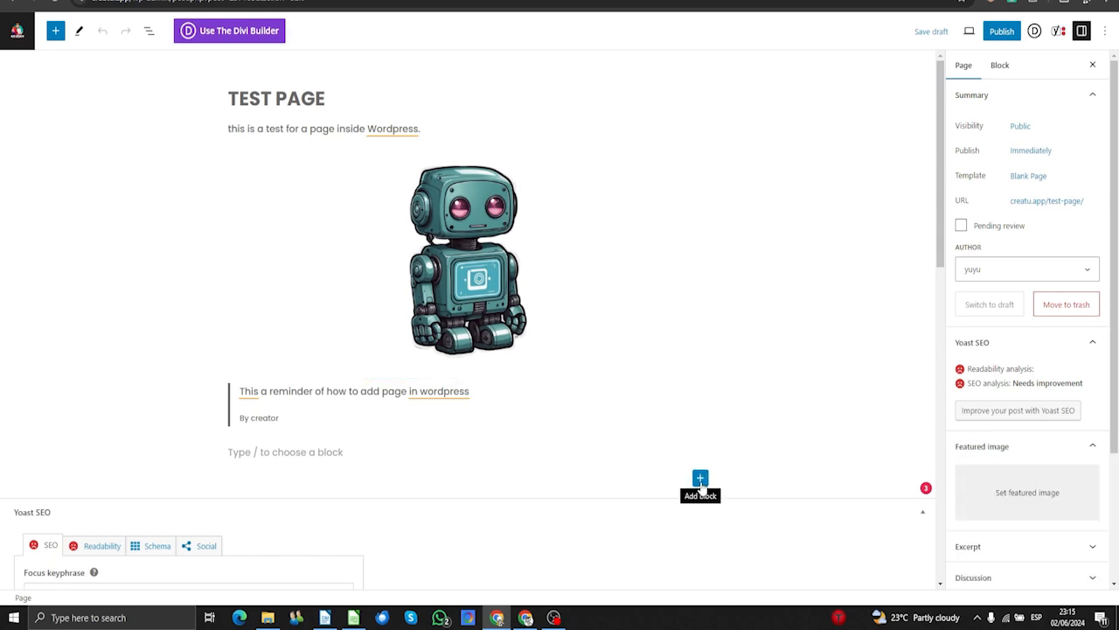
{"action": "left_click", "coordinate": [701, 478]}
{"action": "scroll", "coordinate": [744, 573], "scroll_direction": "down", "scroll_amount": 2}
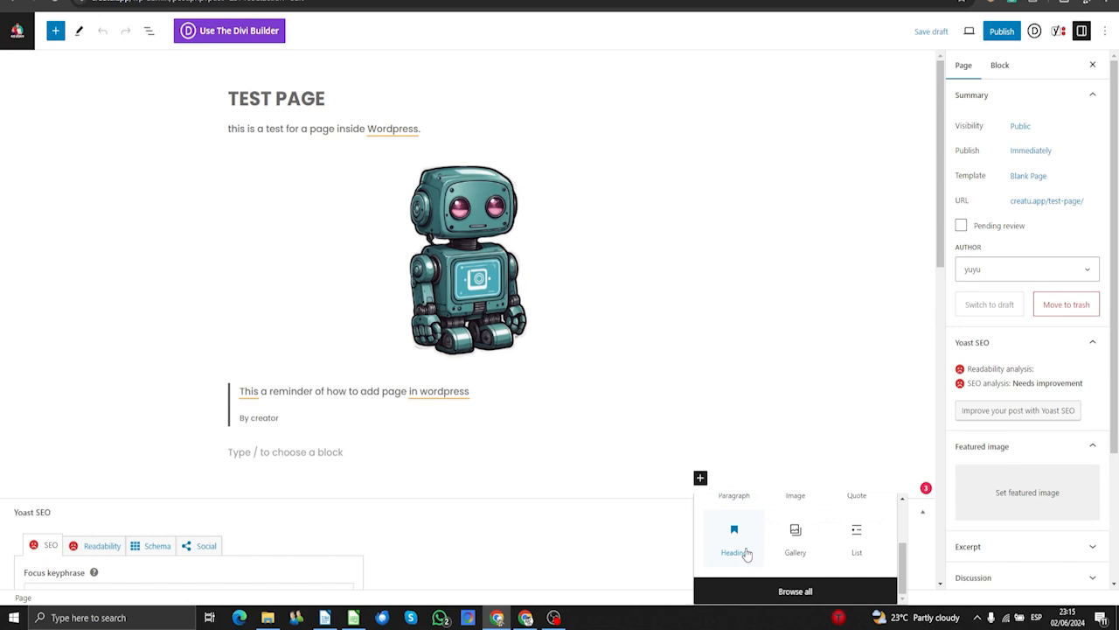
{"action": "left_click", "coordinate": [762, 593]}
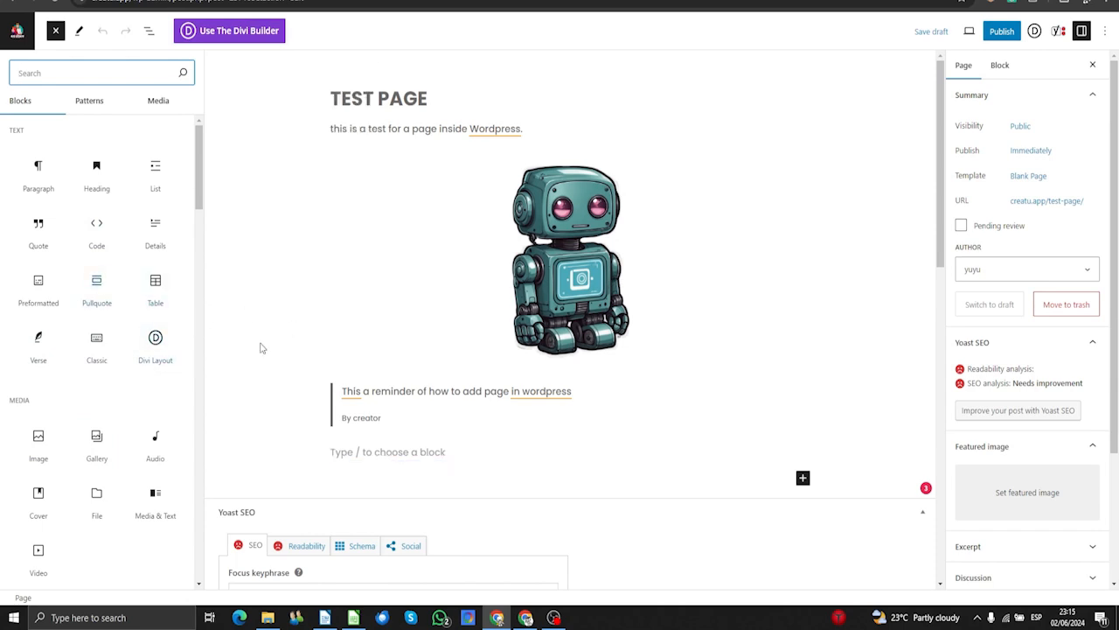
{"action": "left_click", "coordinate": [290, 357]}
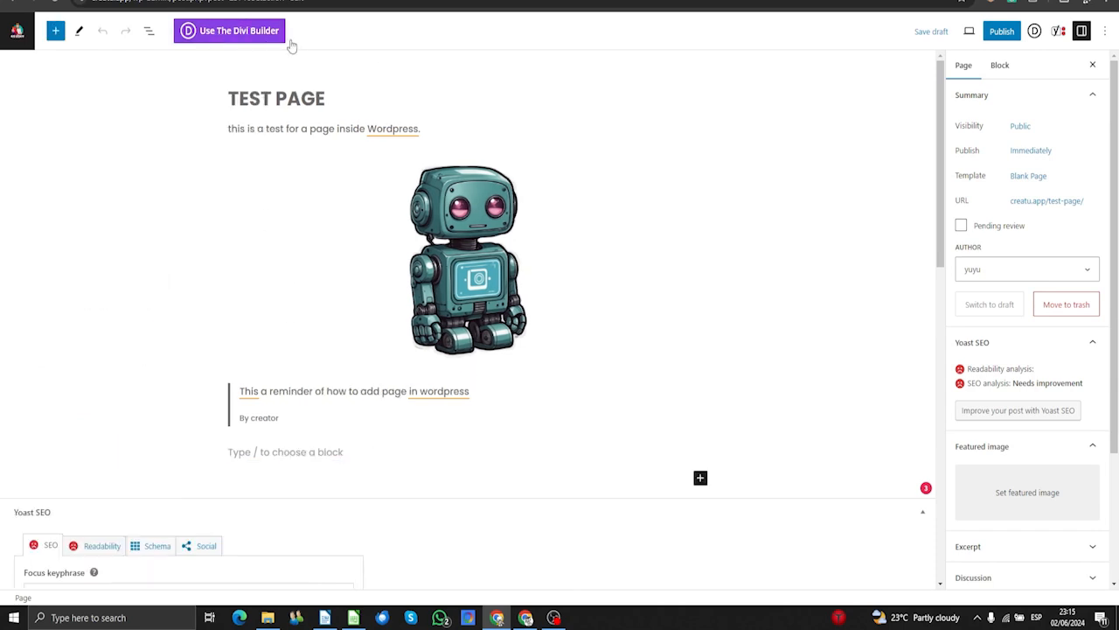
- Convert TEST PAGE to the Divi Builder and open the Visual Builder using its existing content
{"action": "left_click", "coordinate": [218, 39]}
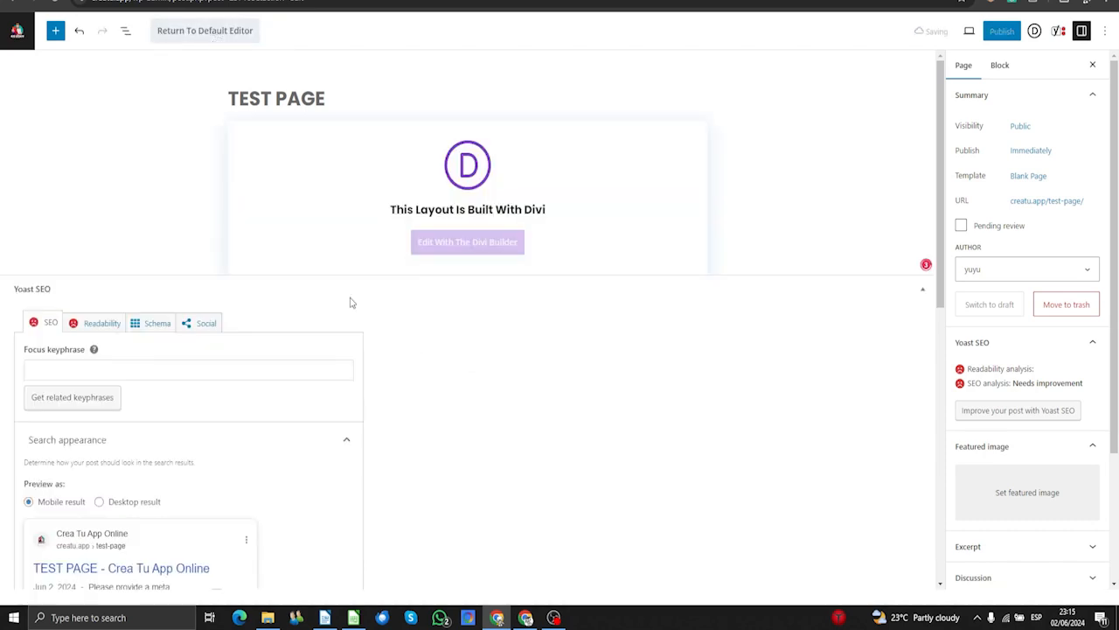
{"action": "left_click", "coordinate": [479, 251]}
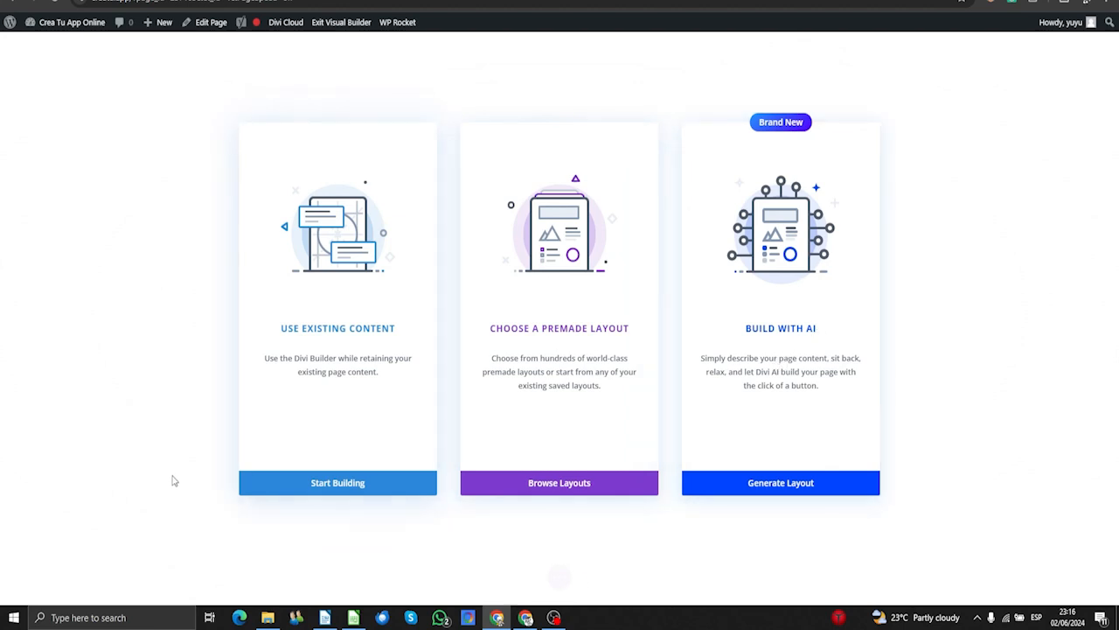
{"action": "left_click", "coordinate": [346, 486]}
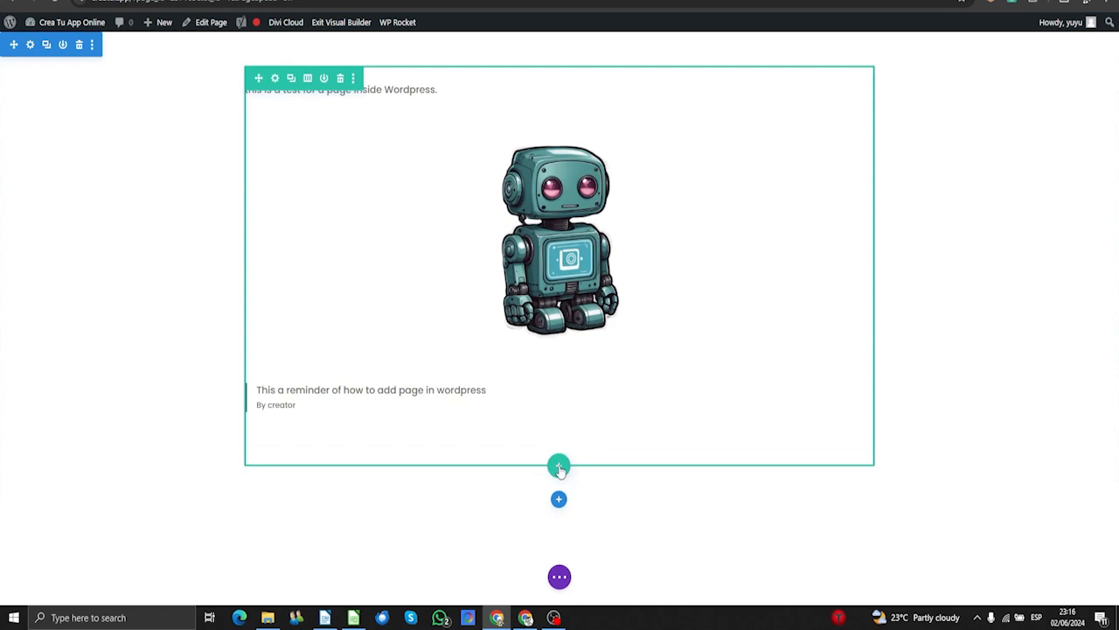
- Add a single-column row below the quote and insert a Contact Form module into it
{"action": "left_click", "coordinate": [559, 467]}
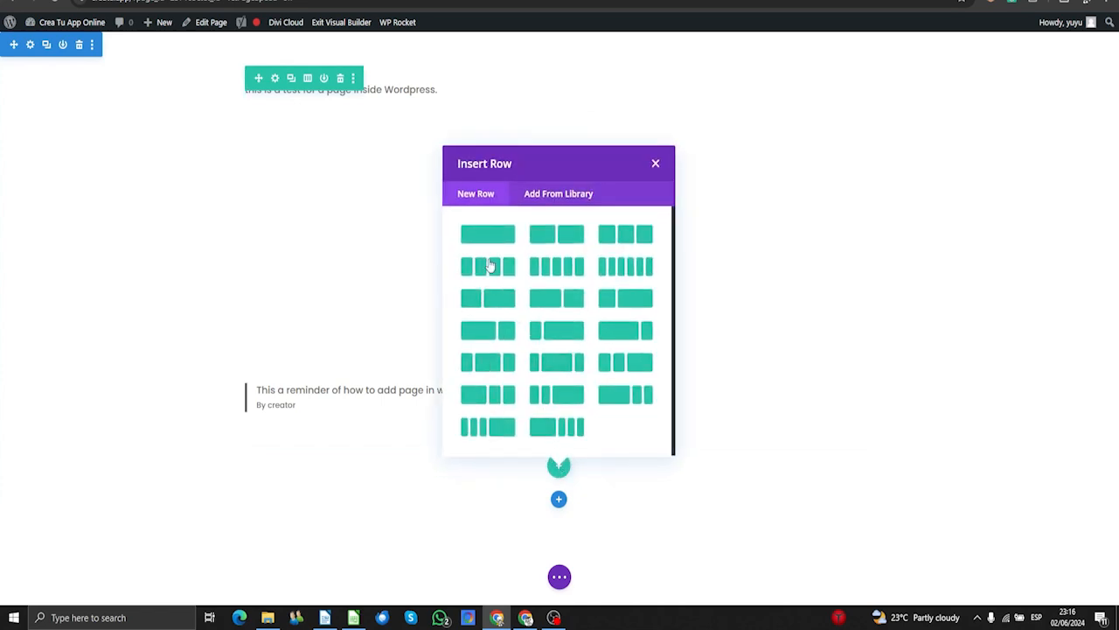
{"action": "left_click", "coordinate": [478, 236]}
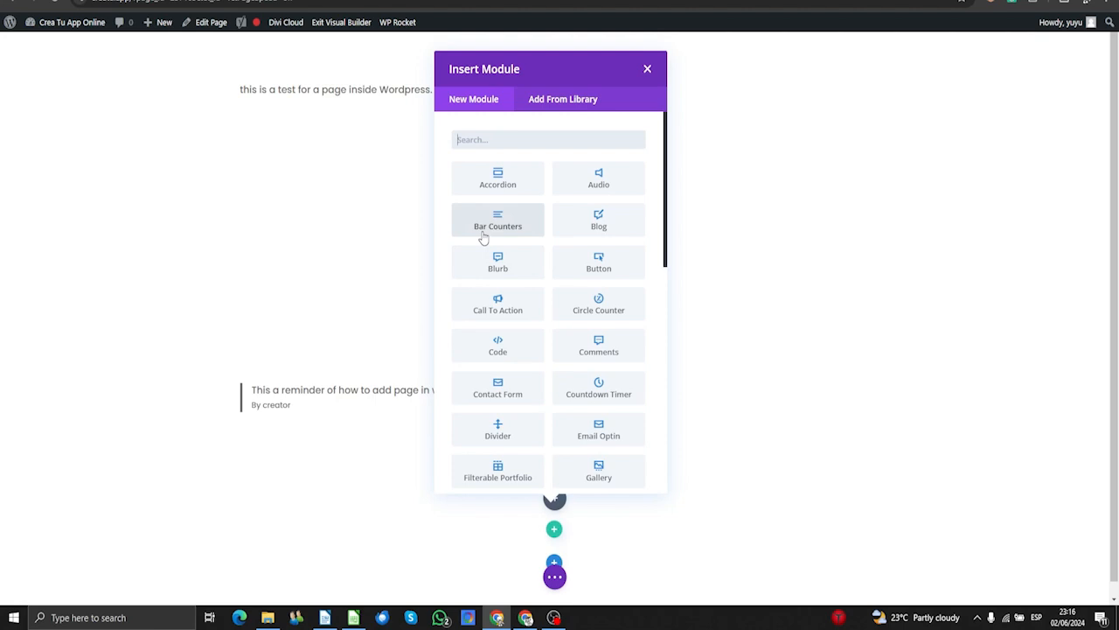
{"action": "type", "text": "con"}
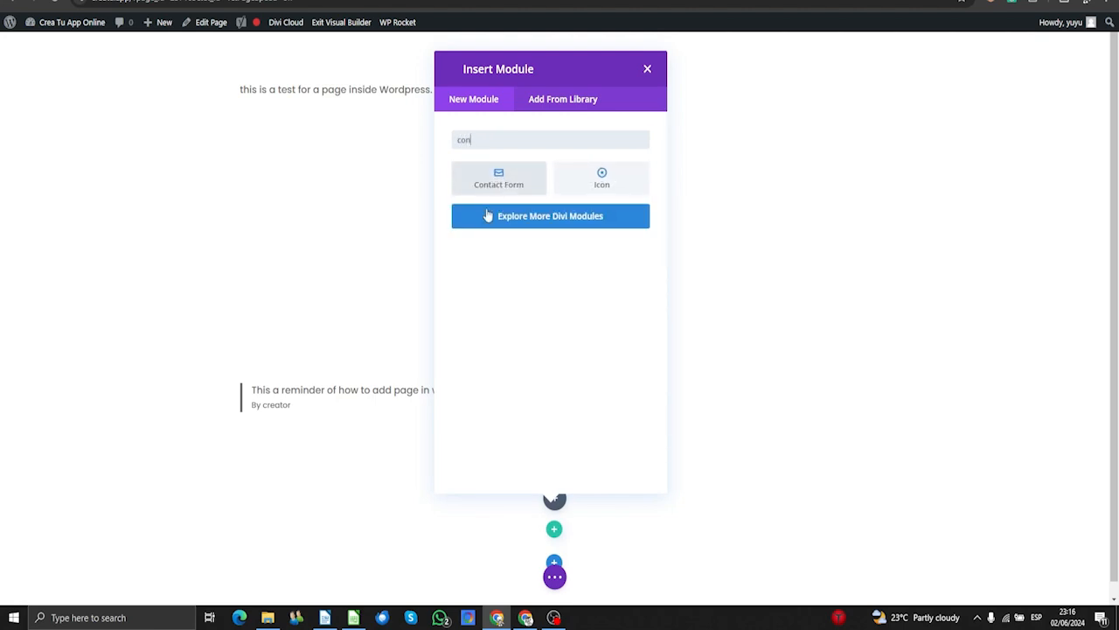
{"action": "left_click", "coordinate": [495, 186]}
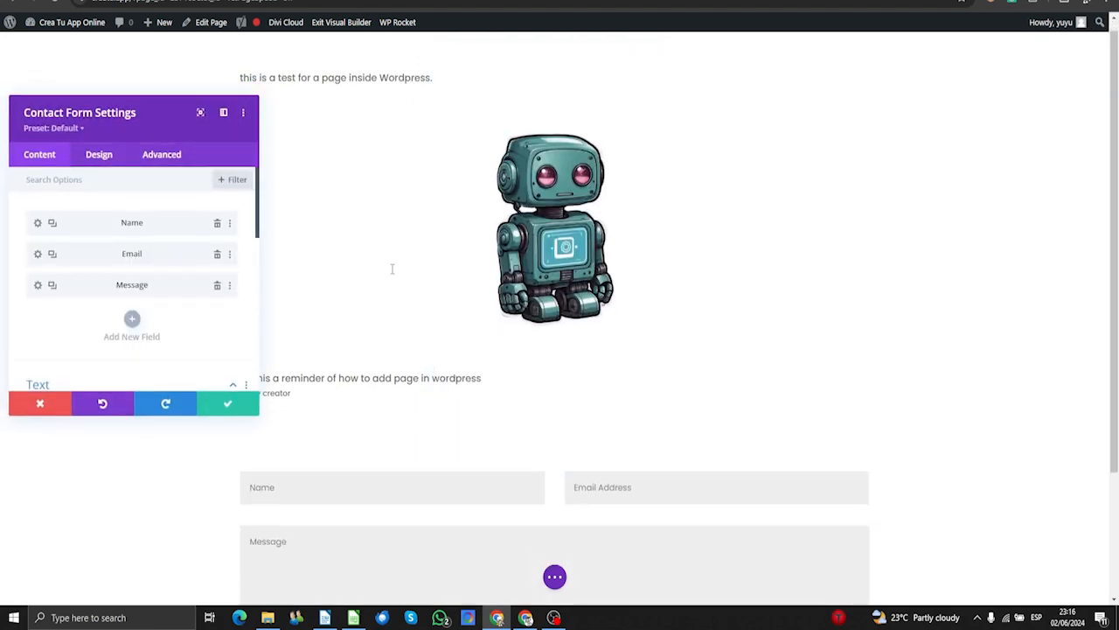
{"action": "scroll", "coordinate": [392, 265], "scroll_direction": "down", "scroll_amount": 2}
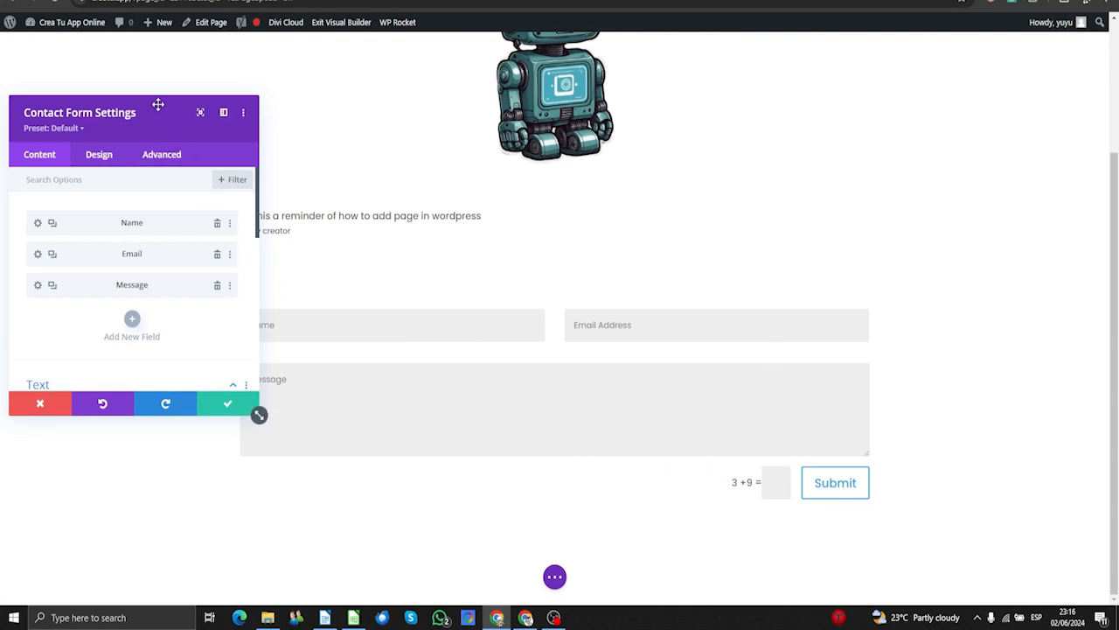
{"action": "left_click_drag", "start_coordinate": [157, 106], "coordinate": [832, 87]}
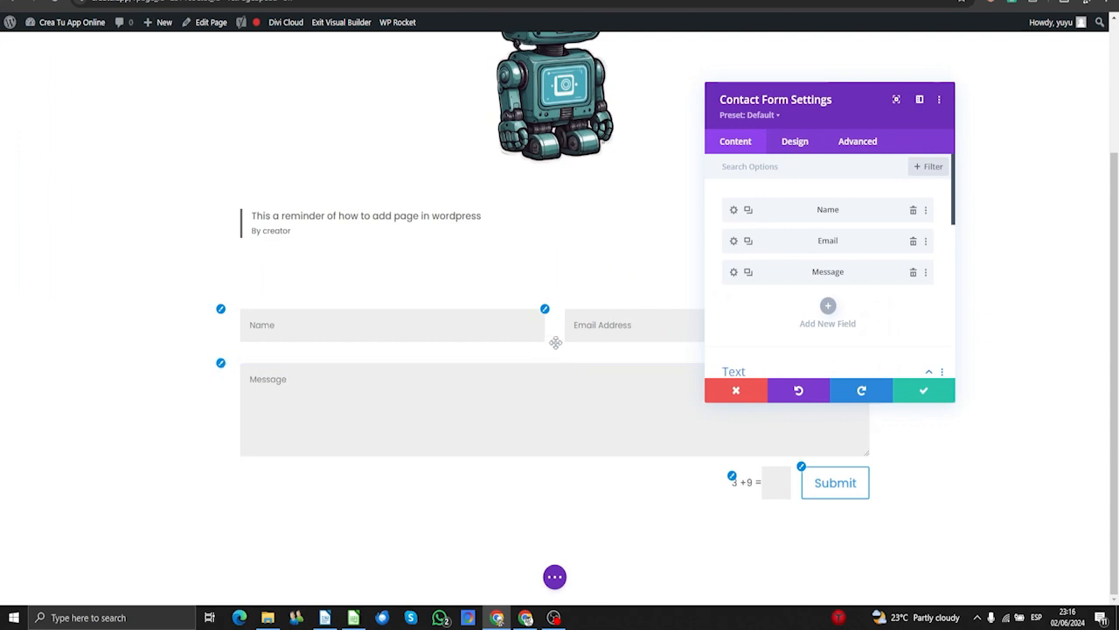
{"action": "scroll", "coordinate": [882, 301], "scroll_direction": "down", "scroll_amount": 2}
{"action": "scroll", "coordinate": [881, 300], "scroll_direction": "up", "scroll_amount": 2}
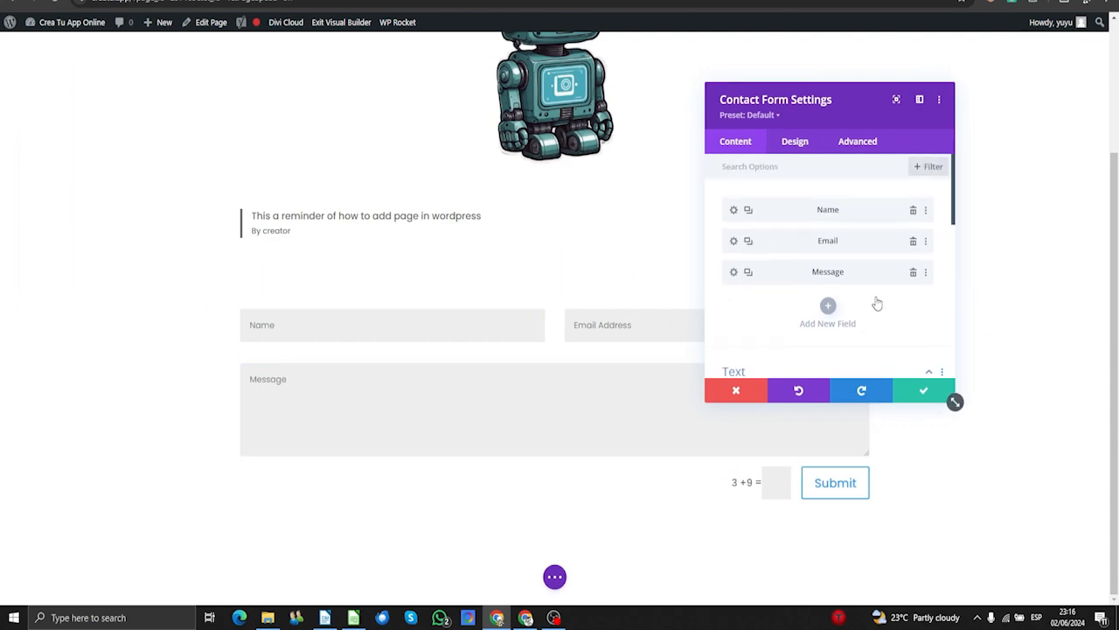
- Change the Name field's Field ID and Title both to 'First name'
{"action": "left_click", "coordinate": [733, 213]}
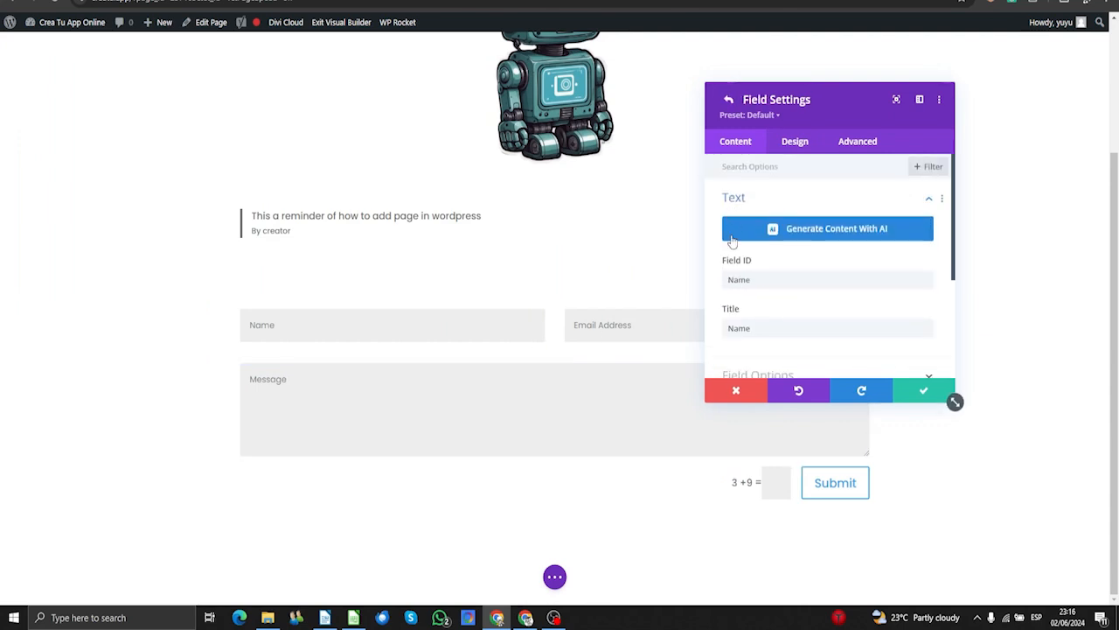
{"action": "left_click", "coordinate": [773, 282]}
{"action": "key", "text": "BackSpace"}
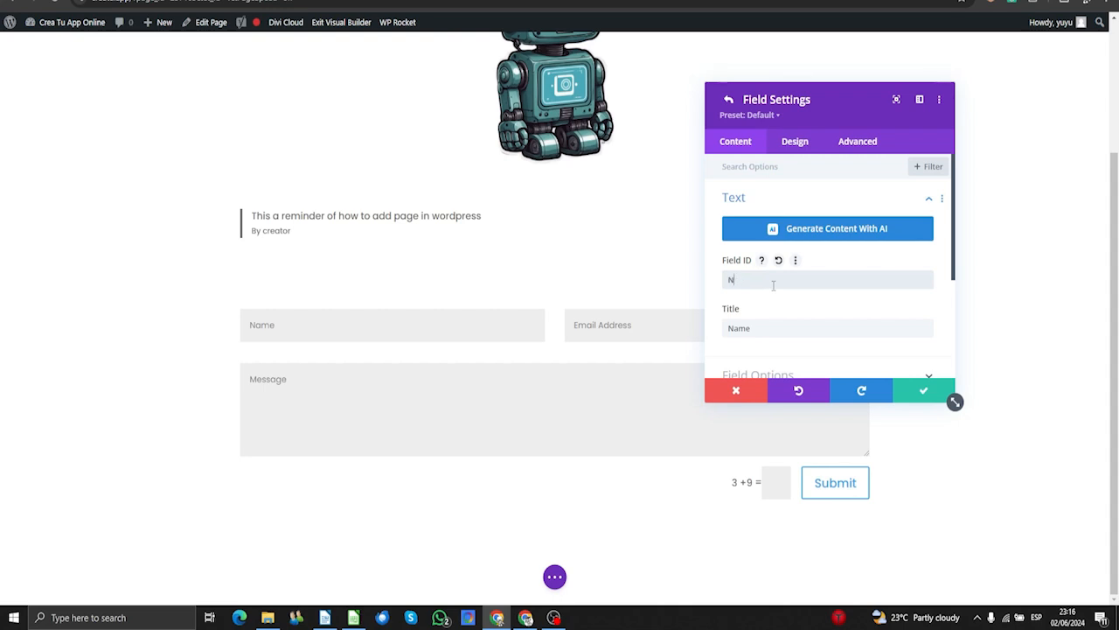
{"action": "key", "text": "BackSpace"}
{"action": "type", "text": "First name"}
{"action": "double_click", "coordinate": [750, 331]}
{"action": "type", "text": "First"}
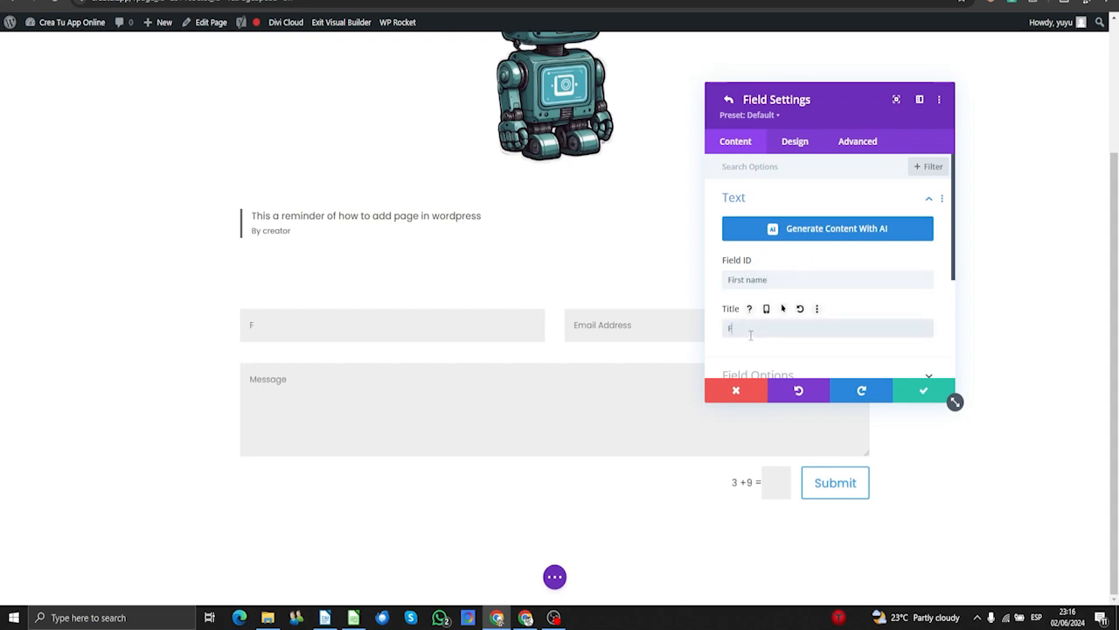
{"action": "type", "text": " name"}
{"action": "scroll", "coordinate": [754, 315], "scroll_direction": "down", "scroll_amount": 3}
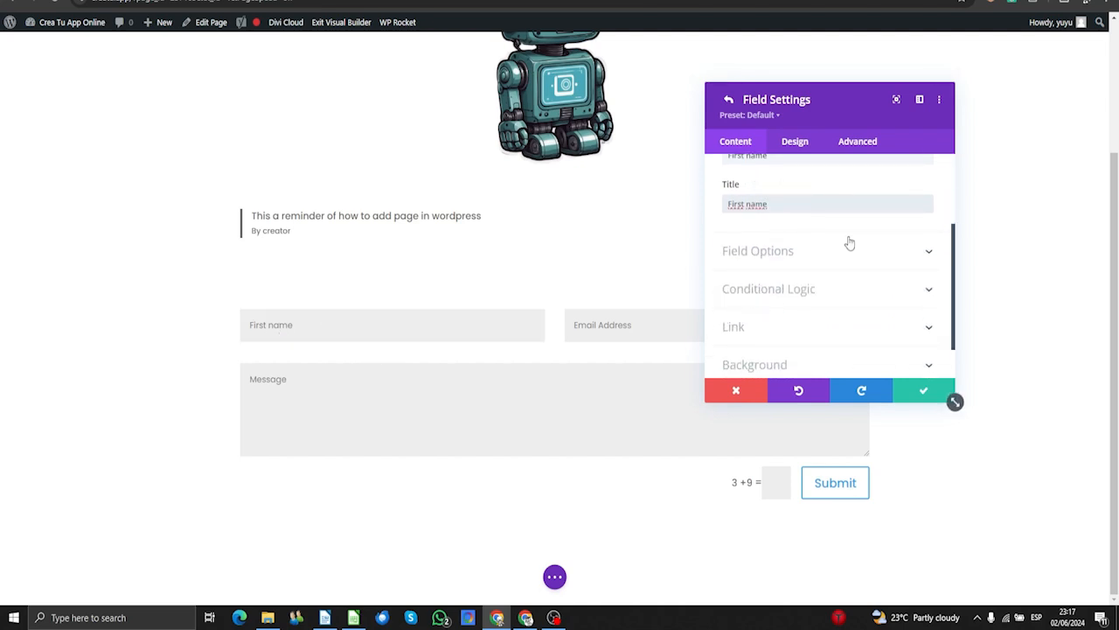
{"action": "scroll", "coordinate": [830, 230], "scroll_direction": "up", "scroll_amount": 2}
- Set the First name field's background colour to black and its text colour to white
{"action": "left_click", "coordinate": [797, 141]}
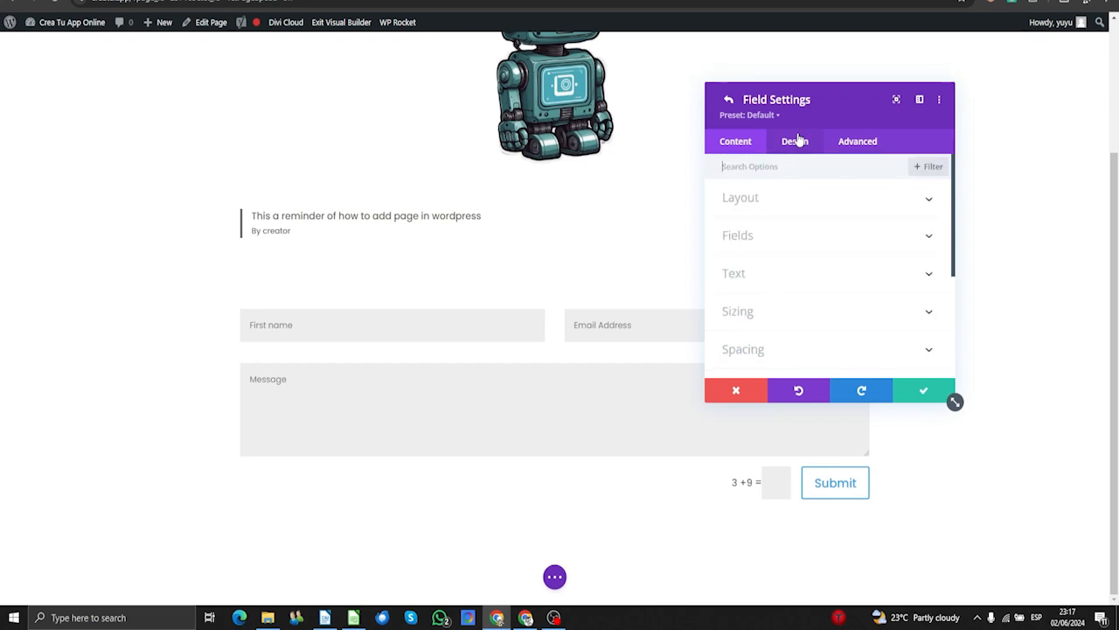
{"action": "left_click", "coordinate": [756, 241]}
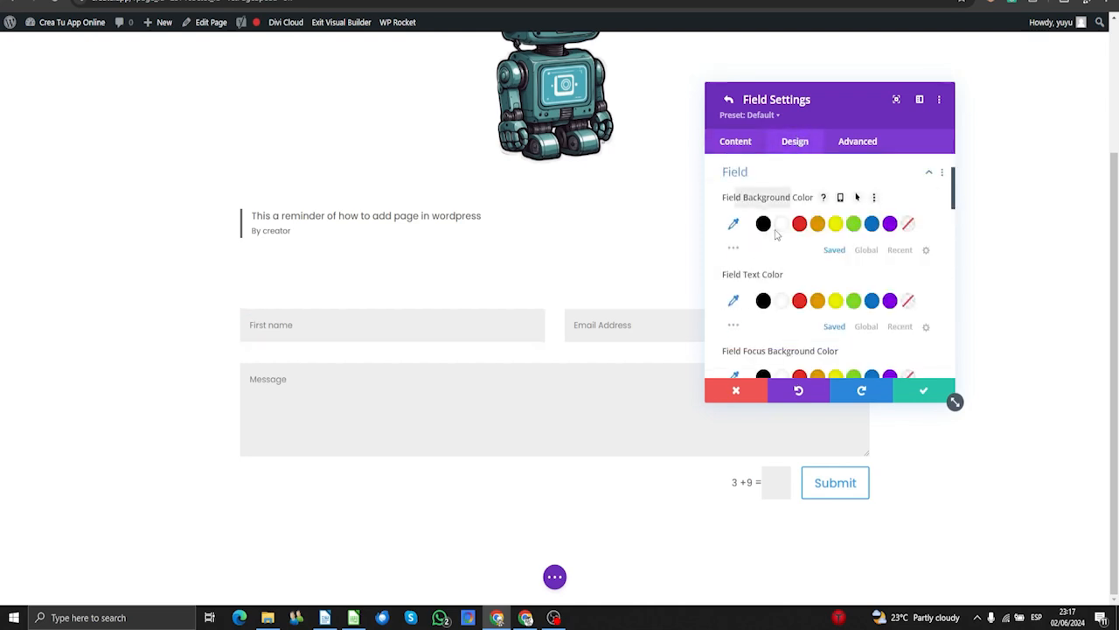
{"action": "left_click", "coordinate": [800, 301]}
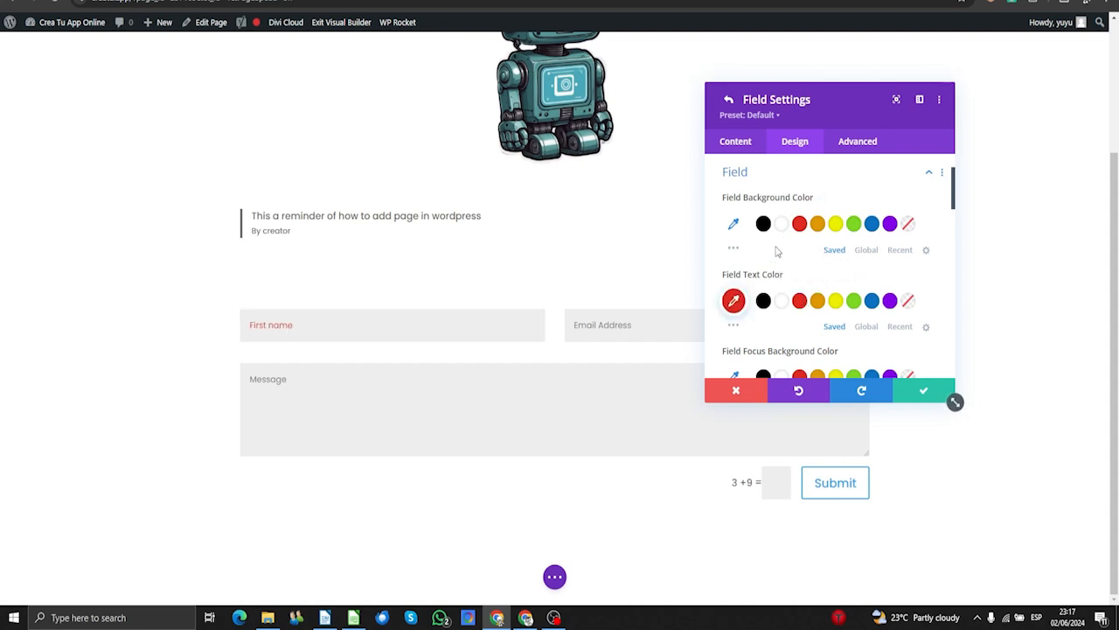
{"action": "left_click", "coordinate": [873, 225]}
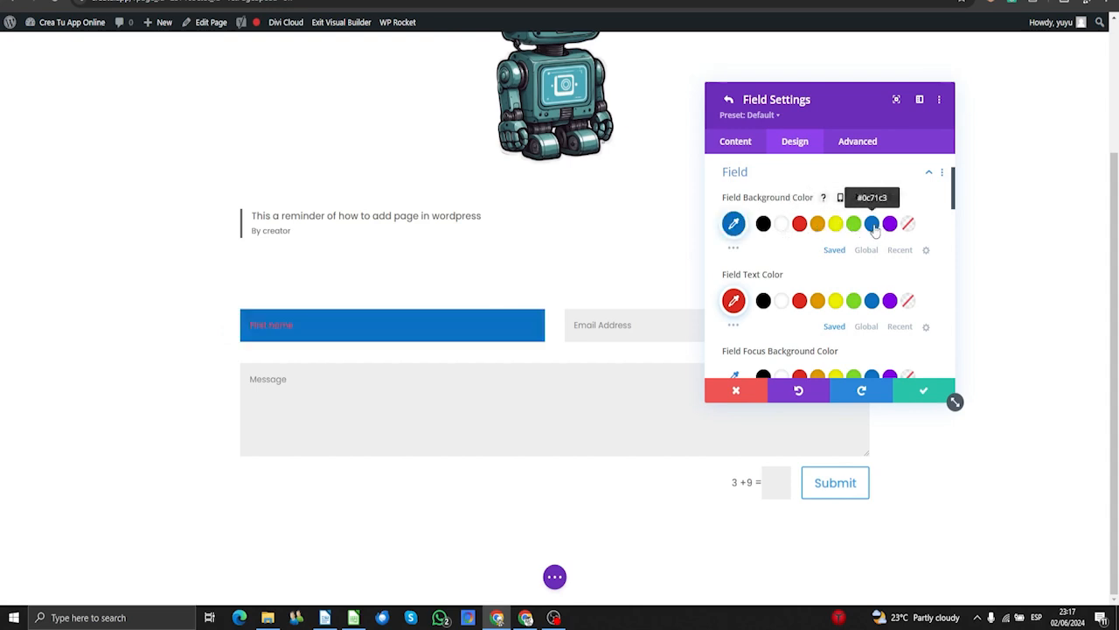
{"action": "left_click", "coordinate": [889, 225]}
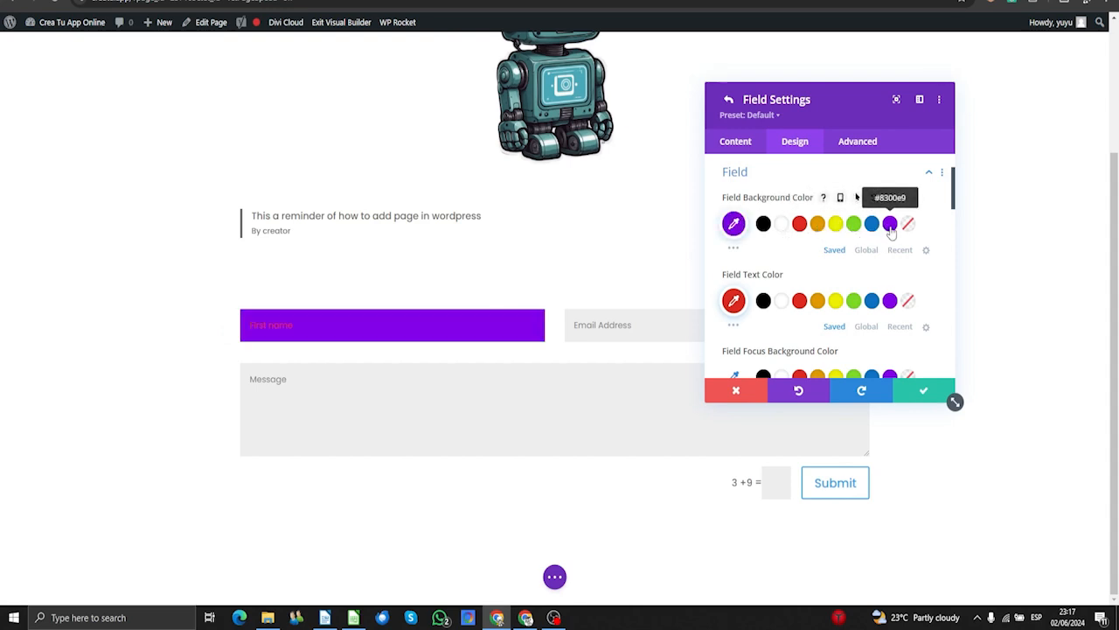
{"action": "left_click", "coordinate": [763, 225]}
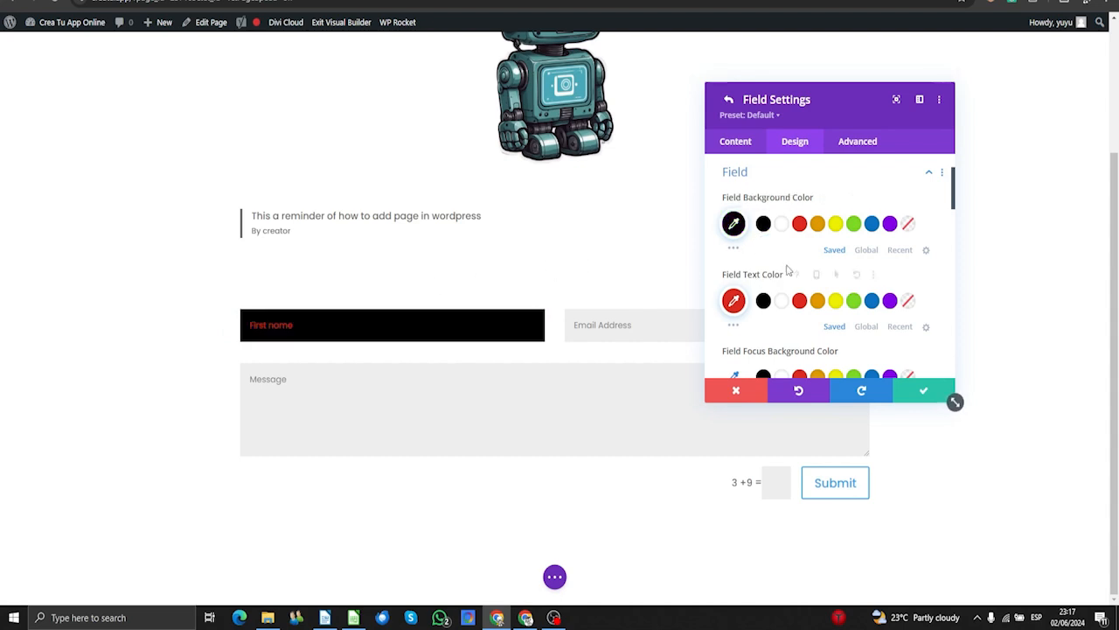
{"action": "left_click", "coordinate": [782, 300]}
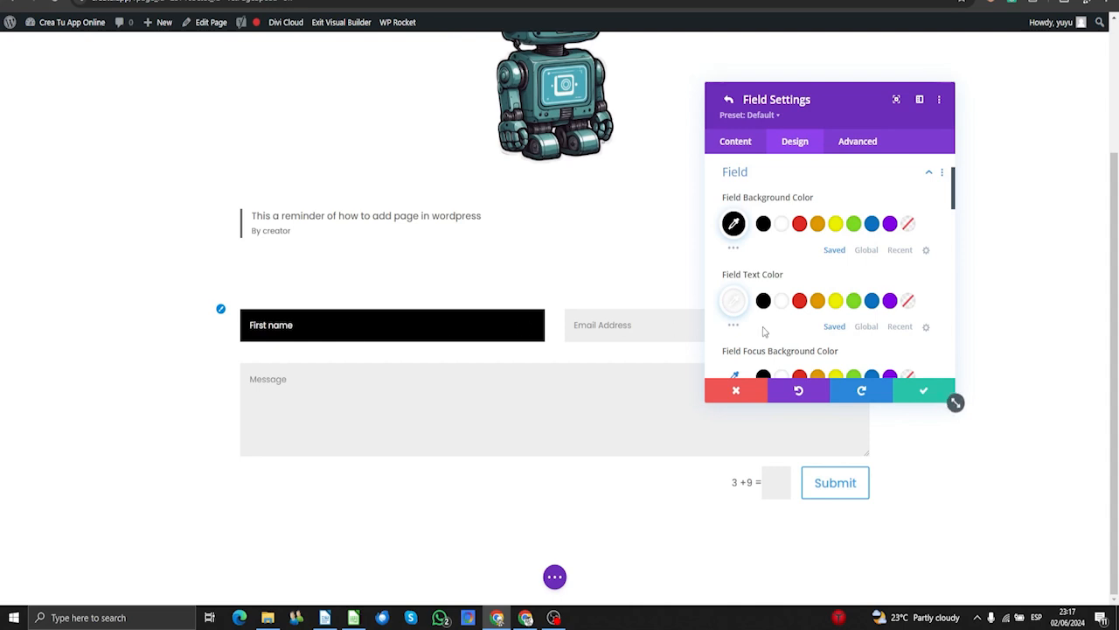
{"action": "scroll", "coordinate": [761, 329], "scroll_direction": "down", "scroll_amount": 5}
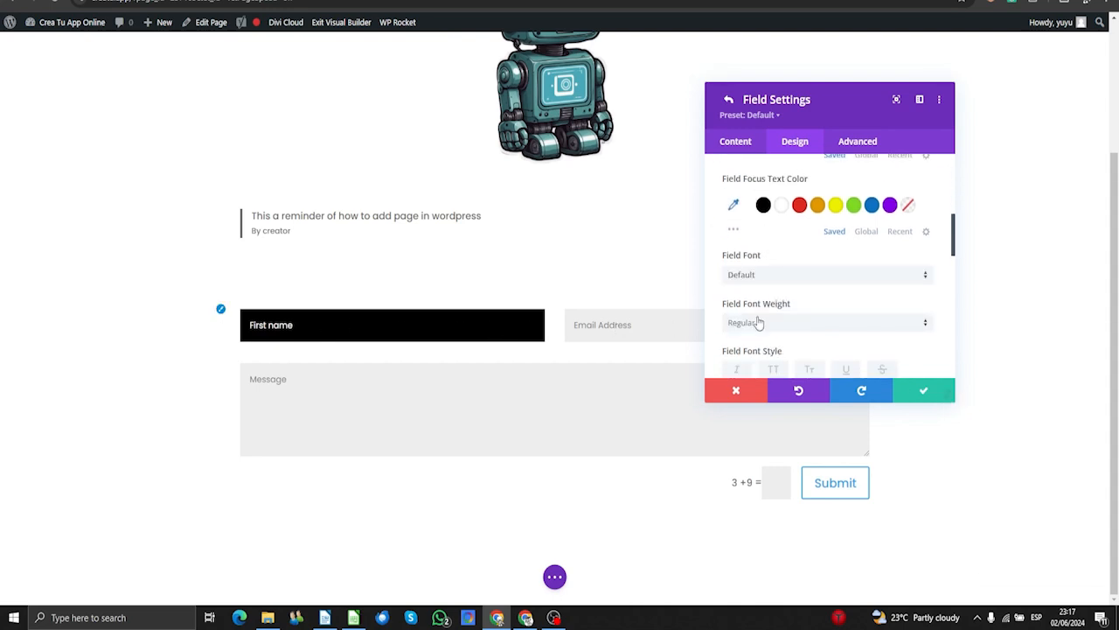
{"action": "scroll", "coordinate": [778, 263], "scroll_direction": "up", "scroll_amount": 2}
{"action": "scroll", "coordinate": [769, 253], "scroll_direction": "up", "scroll_amount": 5}
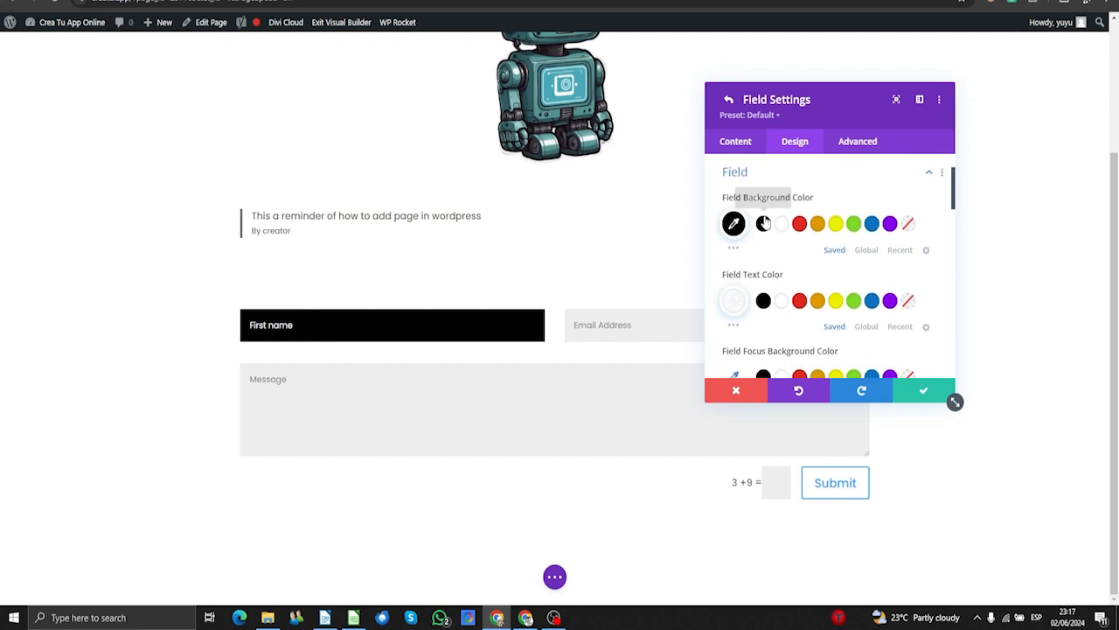
{"action": "left_click", "coordinate": [750, 245]}
{"action": "scroll", "coordinate": [769, 271], "scroll_direction": "down", "scroll_amount": 1}
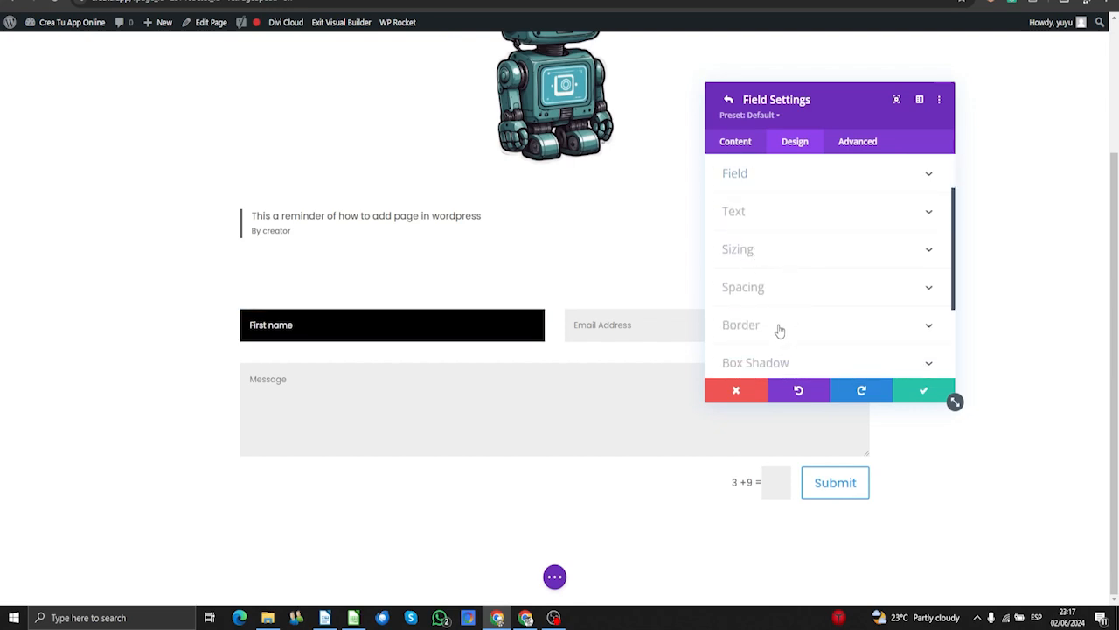
- Give the First name field 20px rounded corners and a soft box shadow preset
{"action": "left_click", "coordinate": [777, 326]}
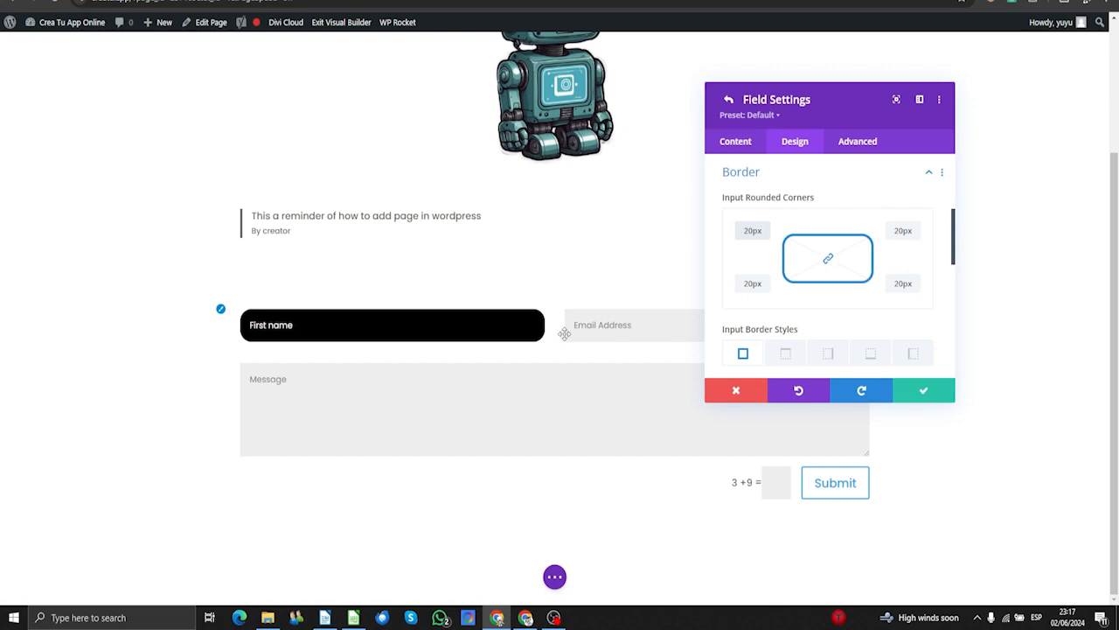
{"action": "scroll", "coordinate": [770, 283], "scroll_direction": "down", "scroll_amount": 5}
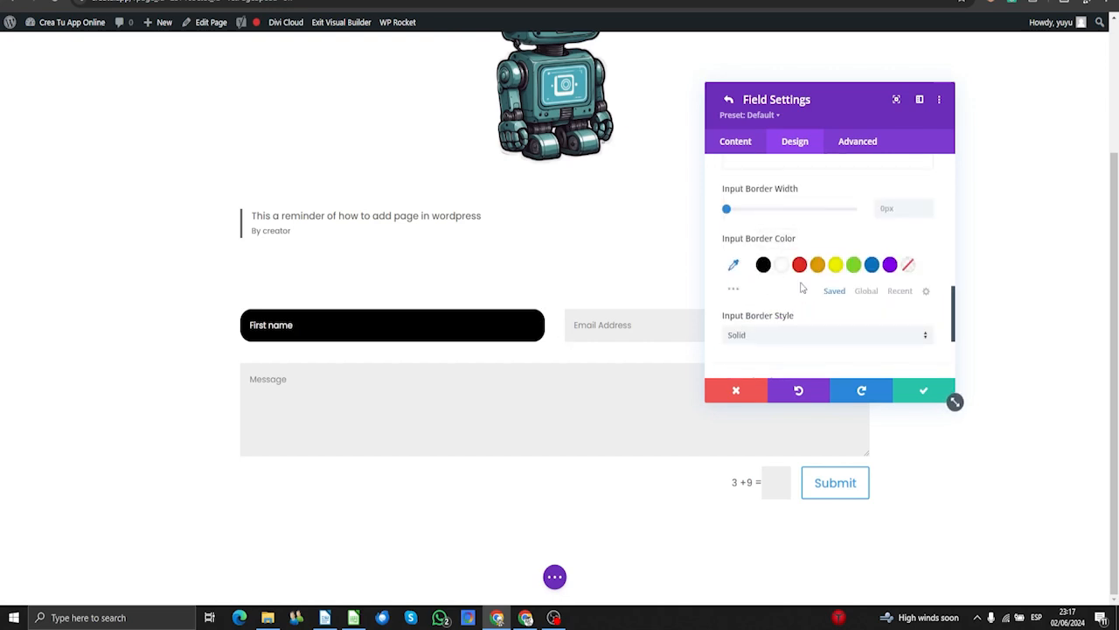
{"action": "scroll", "coordinate": [802, 288], "scroll_direction": "down", "scroll_amount": 2}
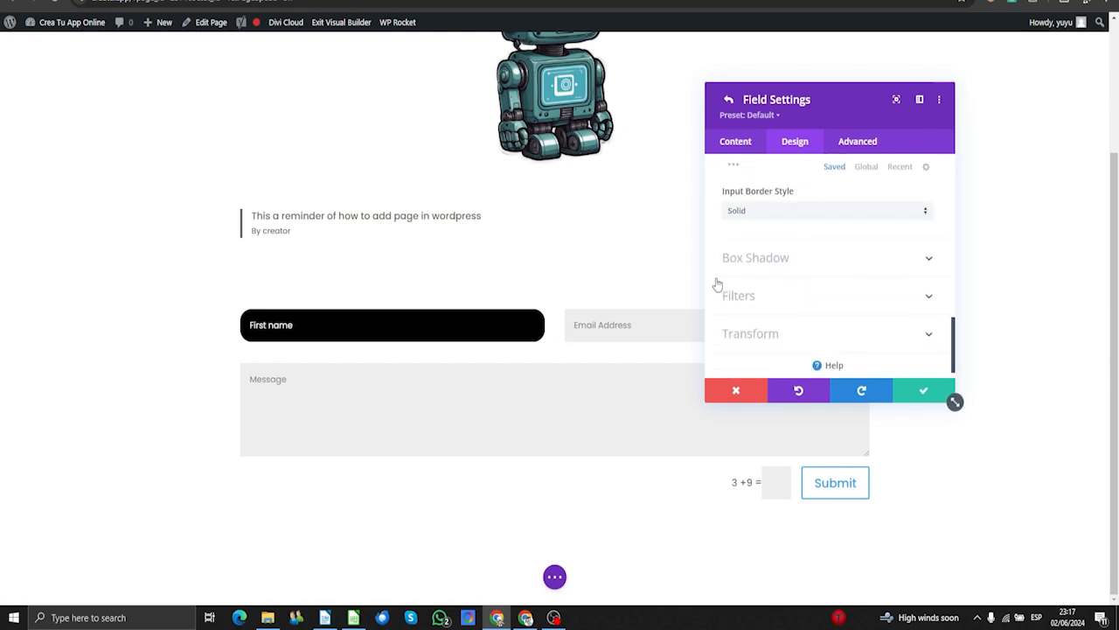
{"action": "left_click", "coordinate": [788, 259]}
{"action": "left_click", "coordinate": [749, 278]}
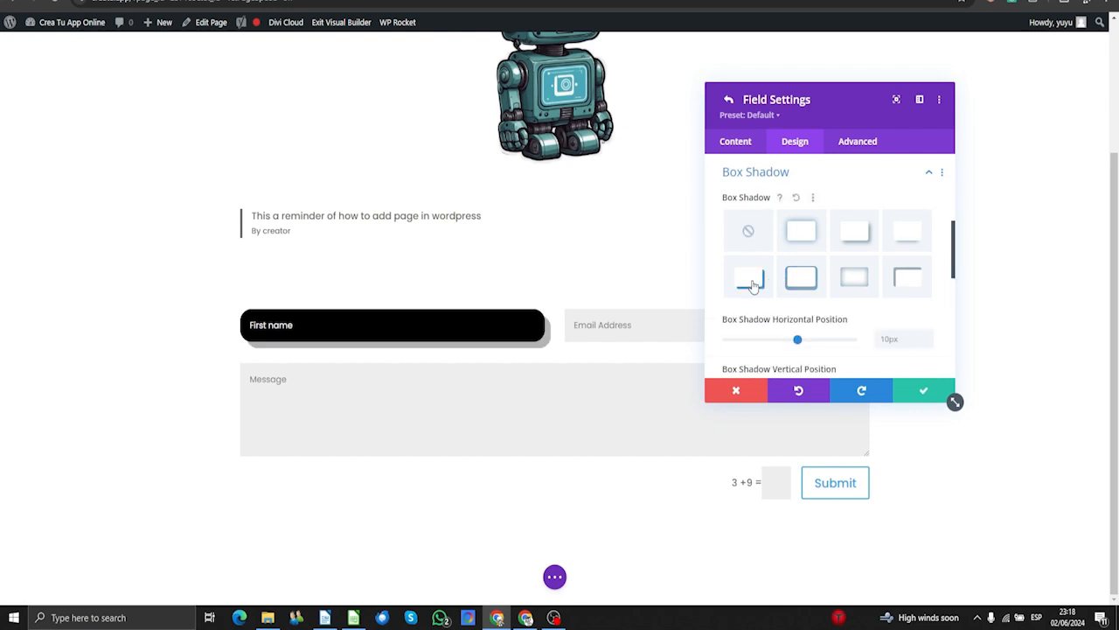
{"action": "left_click", "coordinate": [855, 232]}
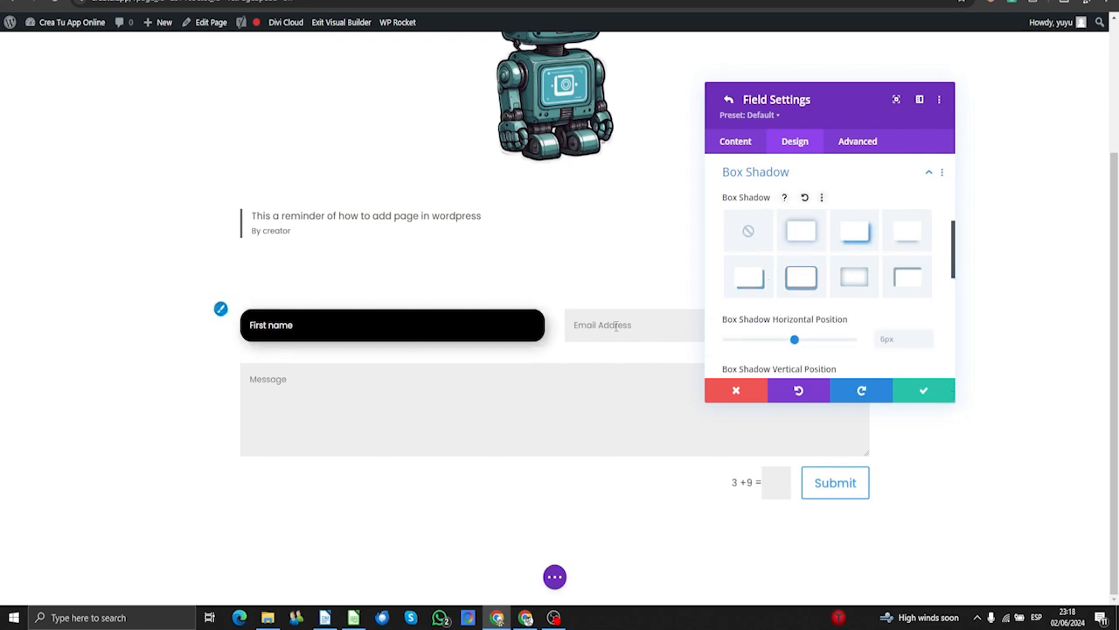
{"action": "left_click", "coordinate": [798, 232]}
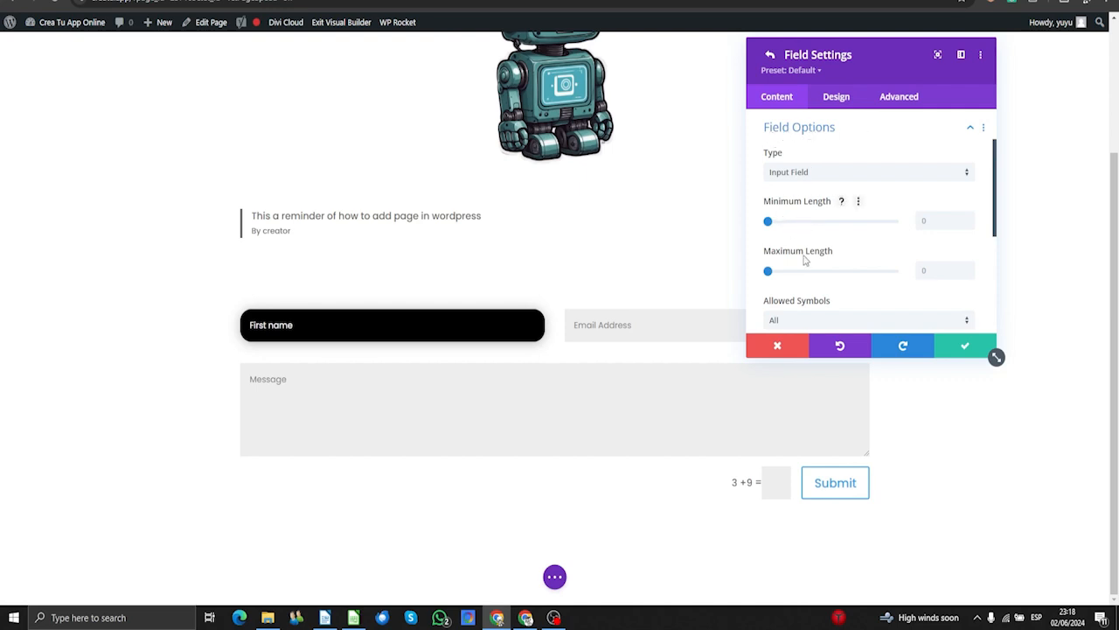
- Review the First name field's allowed symbols, leaving all symbols allowed
{"action": "scroll", "coordinate": [772, 273], "scroll_direction": "down", "scroll_amount": 2}
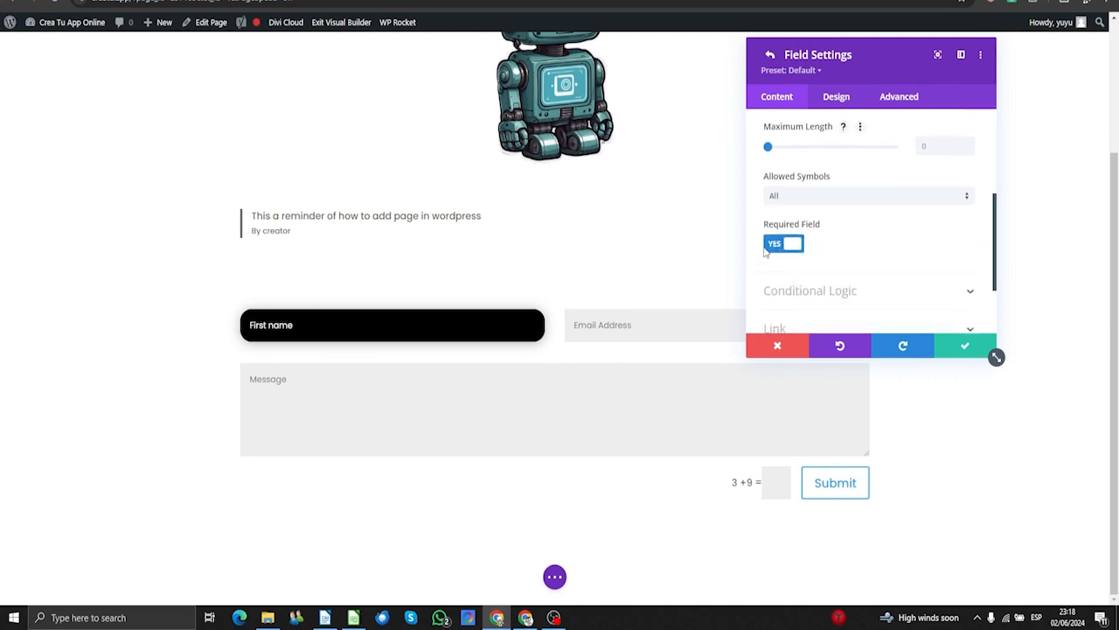
{"action": "left_click", "coordinate": [786, 198]}
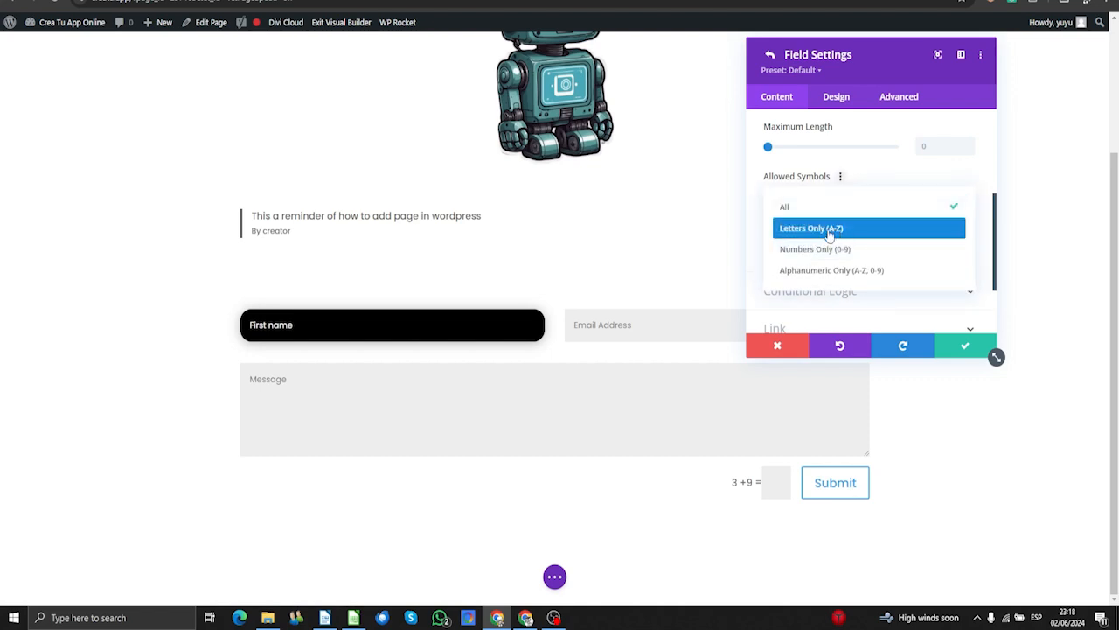
{"action": "left_click", "coordinate": [757, 184]}
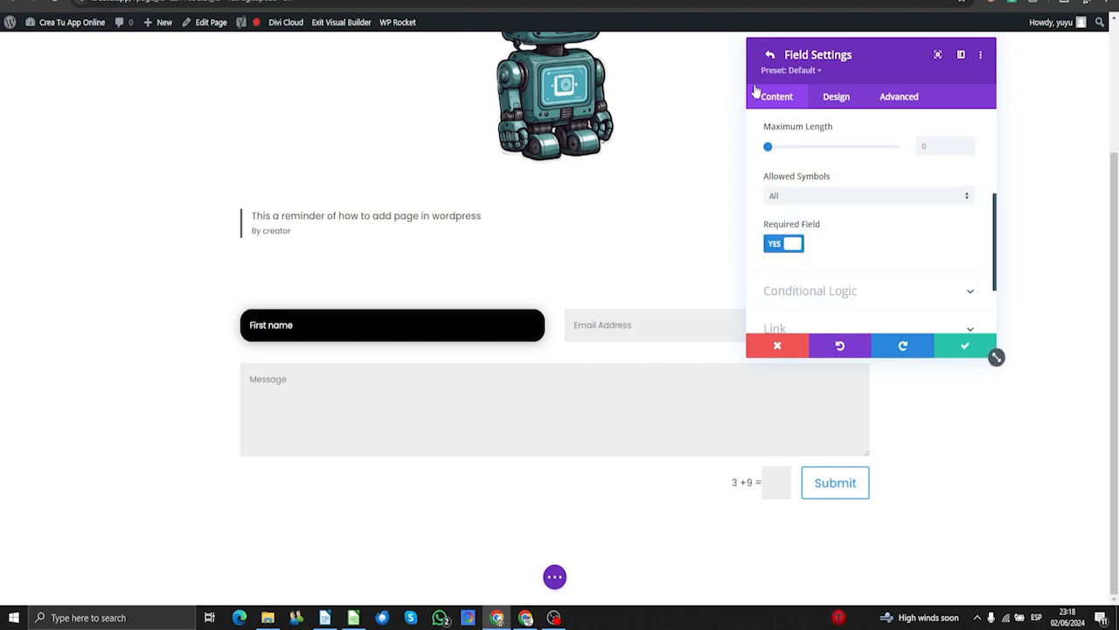
- Set the form's submit button text to 'Rock on!' and enter a thank-you success message
{"action": "left_click", "coordinate": [770, 55]}
{"action": "scroll", "coordinate": [830, 236], "scroll_direction": "up", "scroll_amount": 3}
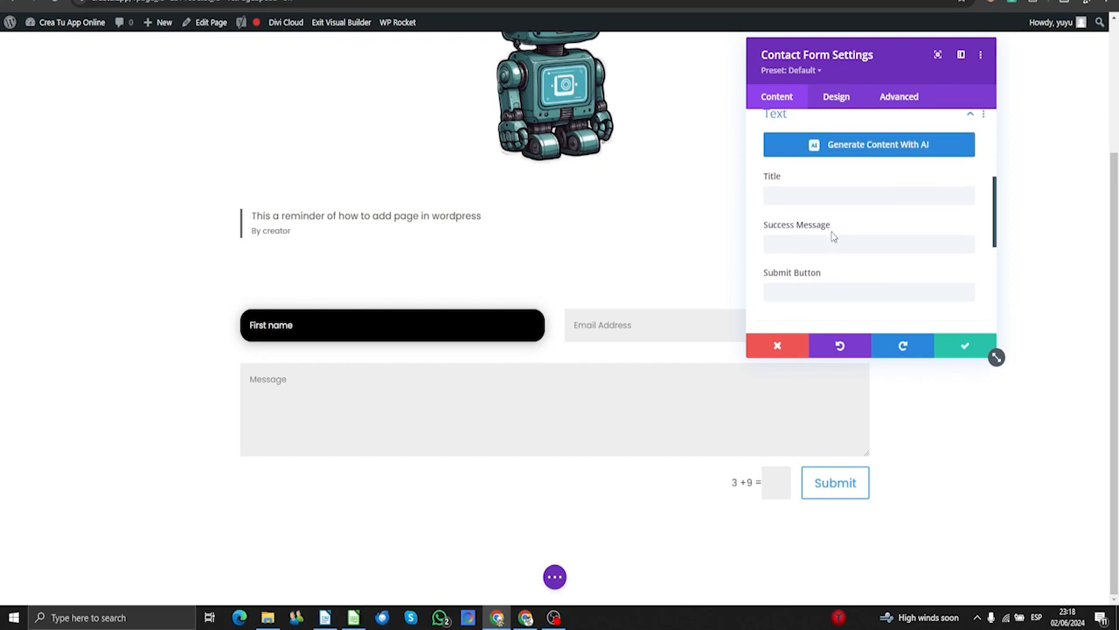
{"action": "scroll", "coordinate": [833, 236], "scroll_direction": "down", "scroll_amount": 1}
{"action": "left_click", "coordinate": [788, 231]}
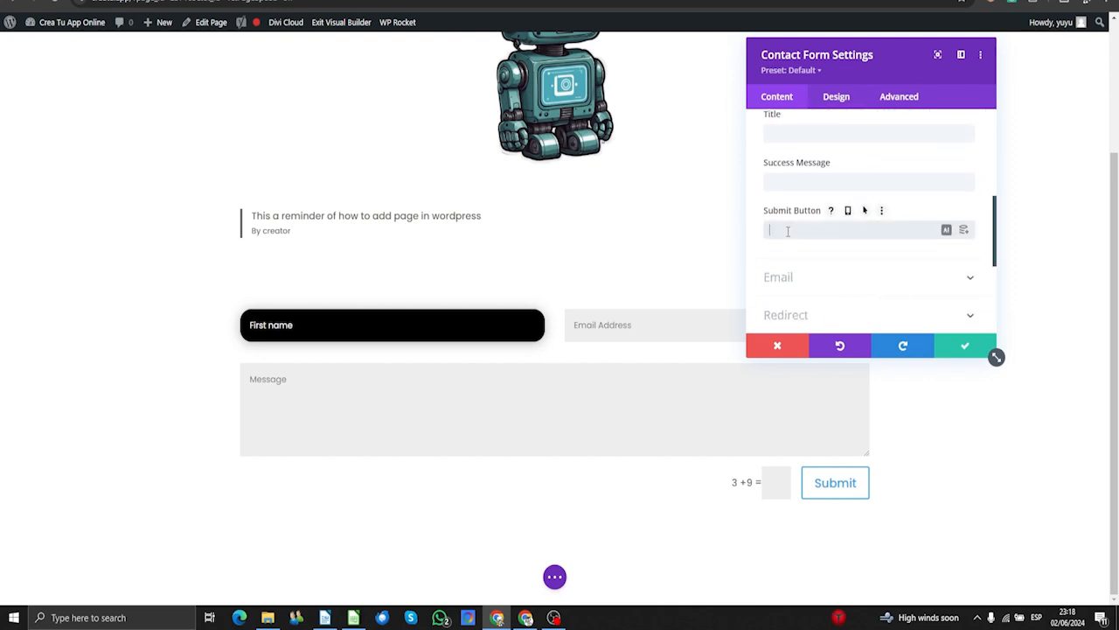
{"action": "type", "text": "Rock on!"}
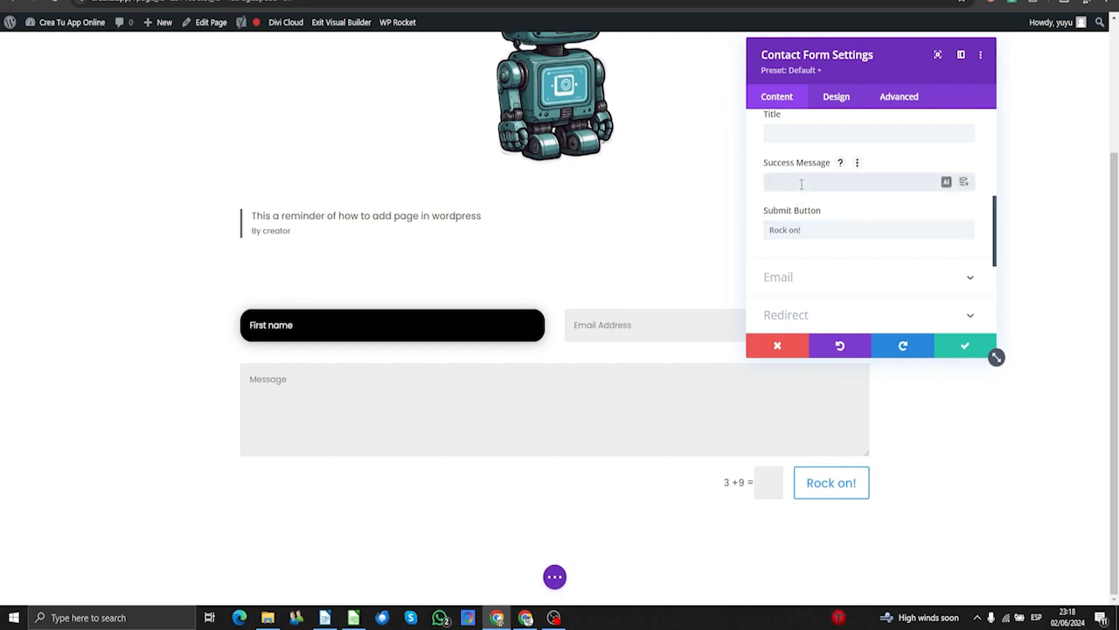
{"action": "type", "text": "Thank you for your message,"}
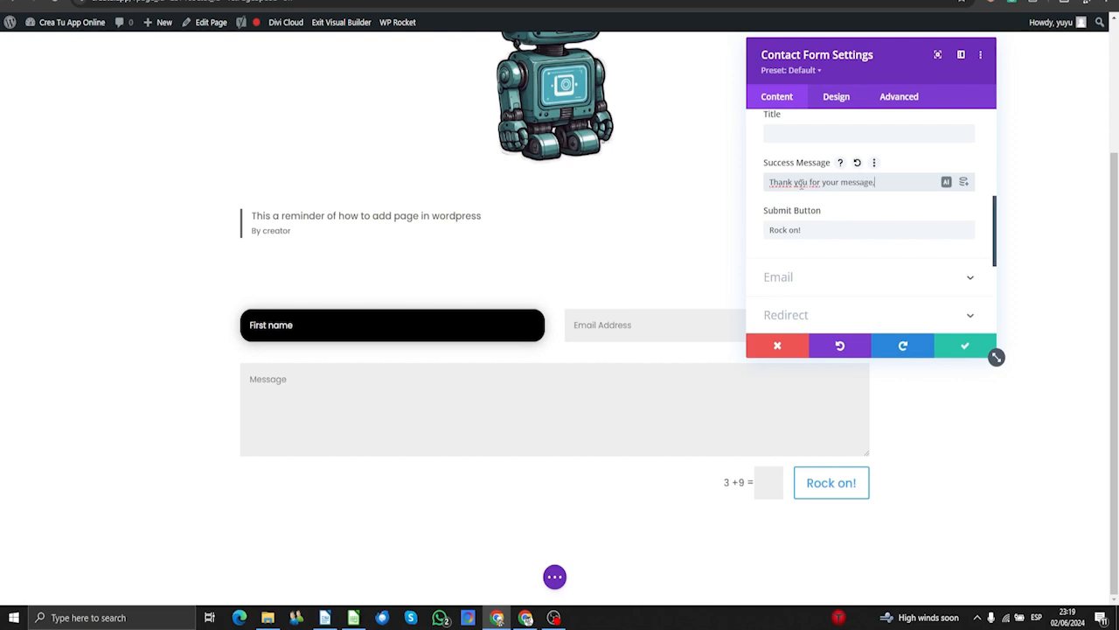
{"action": "type", "text": " we coming back"}
{"action": "scroll", "coordinate": [801, 183], "scroll_direction": "up", "scroll_amount": 2}
{"action": "scroll", "coordinate": [794, 251], "scroll_direction": "down", "scroll_amount": 3}
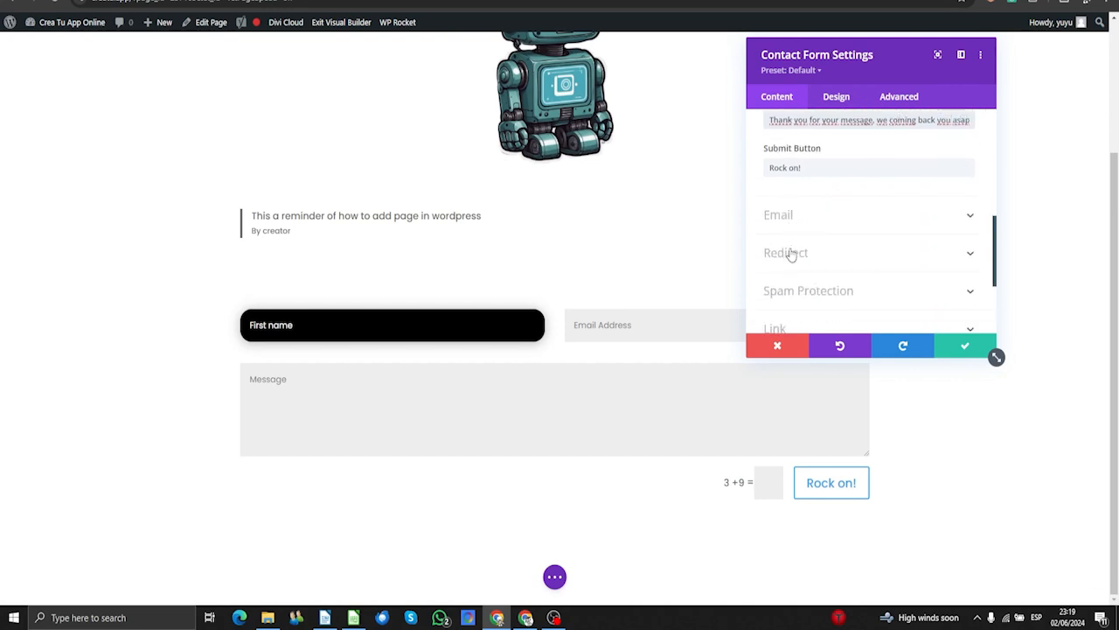
- Enter the recipient e-mail address and the message pattern 'You have a new message from your site.'
{"action": "left_click", "coordinate": [866, 212]}
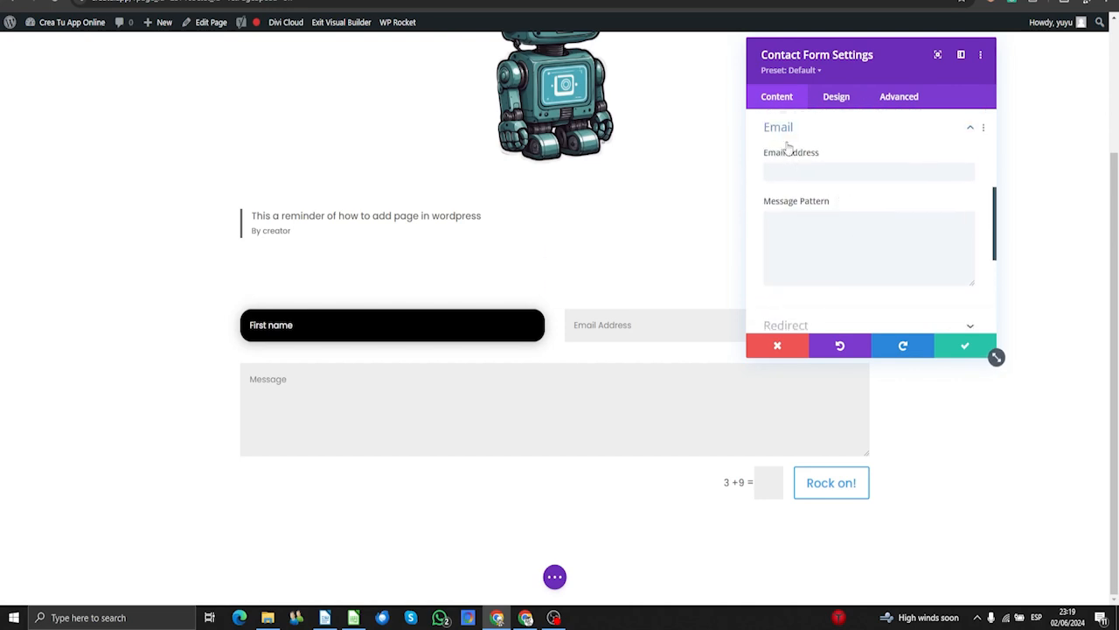
{"action": "left_click", "coordinate": [816, 172]}
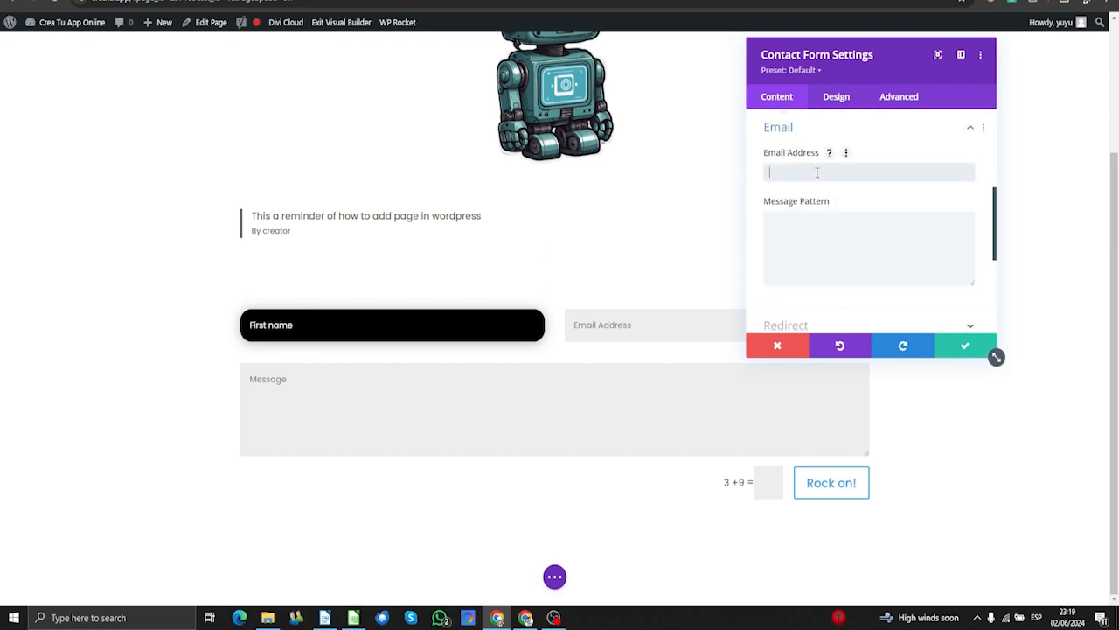
{"action": "left_click", "coordinate": [811, 233]}
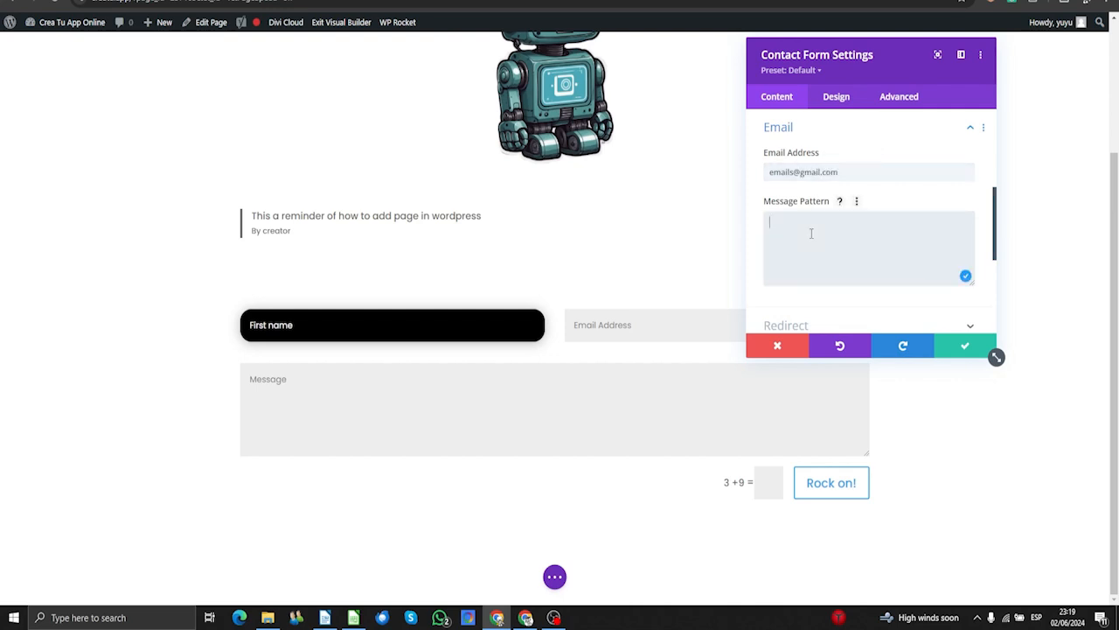
{"action": "type", "text": "Your've"}
{"action": "key", "text": "BackSpace"}
{"action": "type", "text": "have a lot"}
{"action": "key", "text": "BackSpace"}
{"action": "key", "text": "BackSpace"}
{"action": "key", "text": "BackSpace"}
{"action": "type", "text": "new message from your site."}
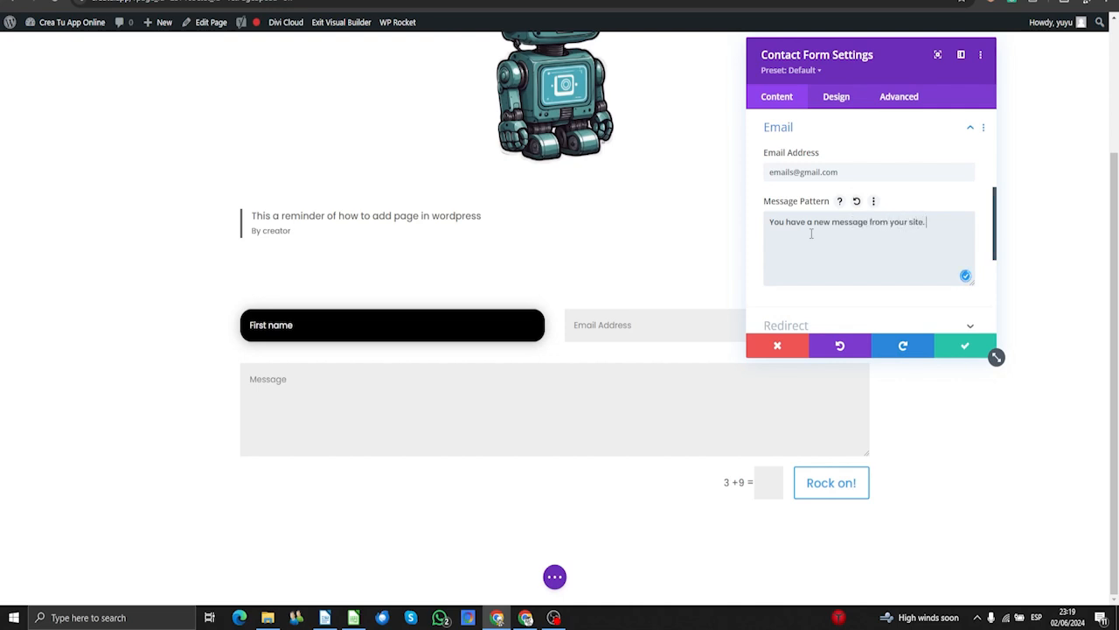
{"action": "scroll", "coordinate": [812, 233], "scroll_direction": "down", "scroll_amount": 1}
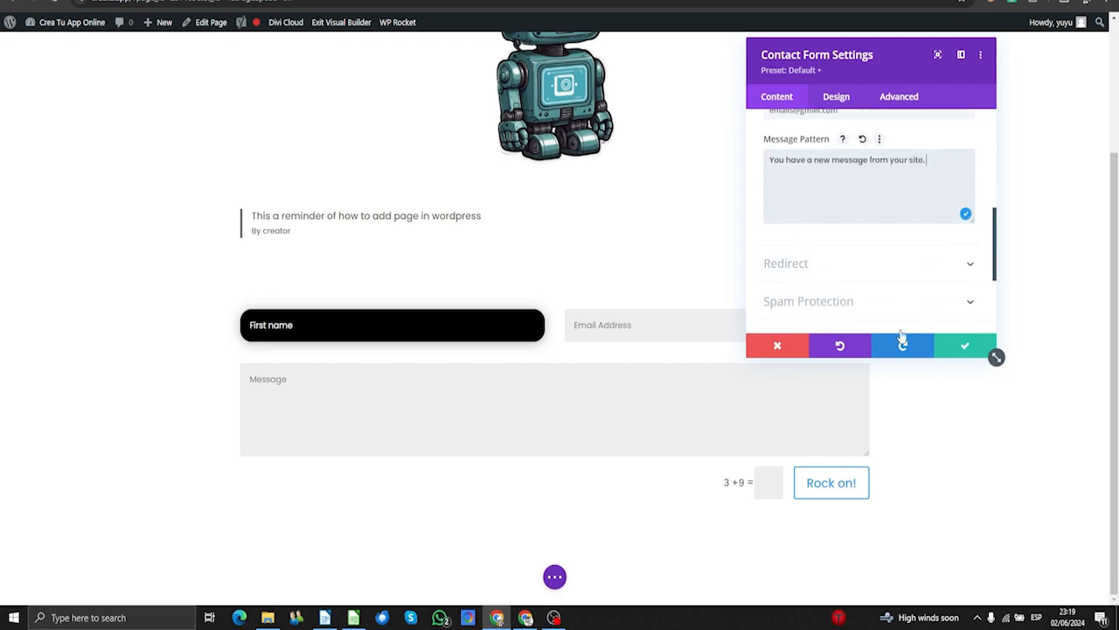
- Save the contact form module, then exit the Visual Builder with Save & Exit
{"action": "left_click", "coordinate": [970, 347]}
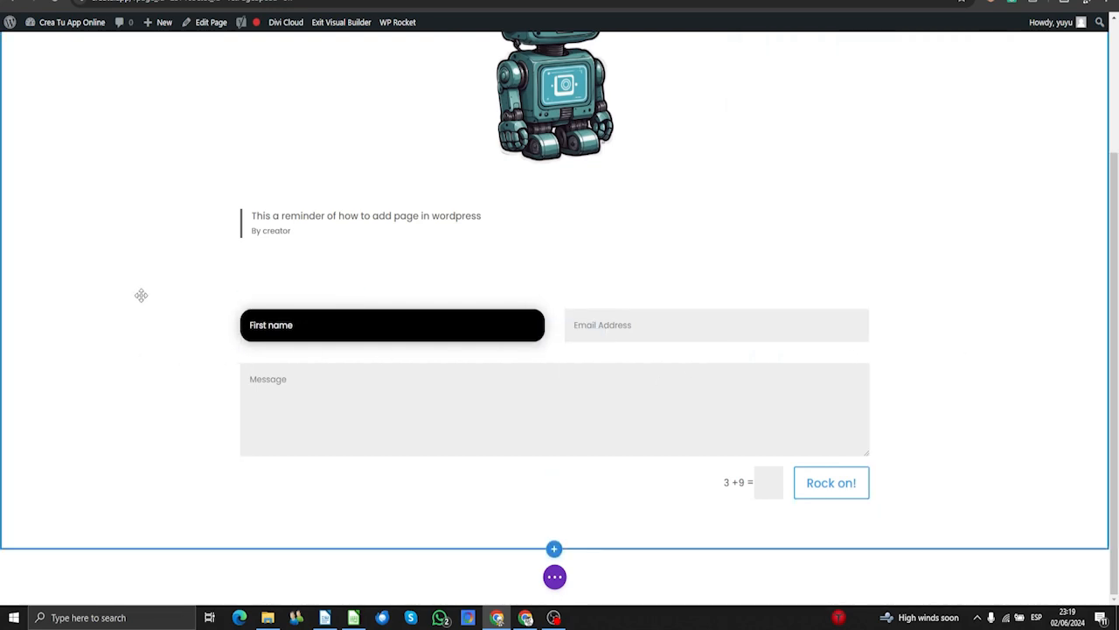
{"action": "left_click", "coordinate": [358, 24]}
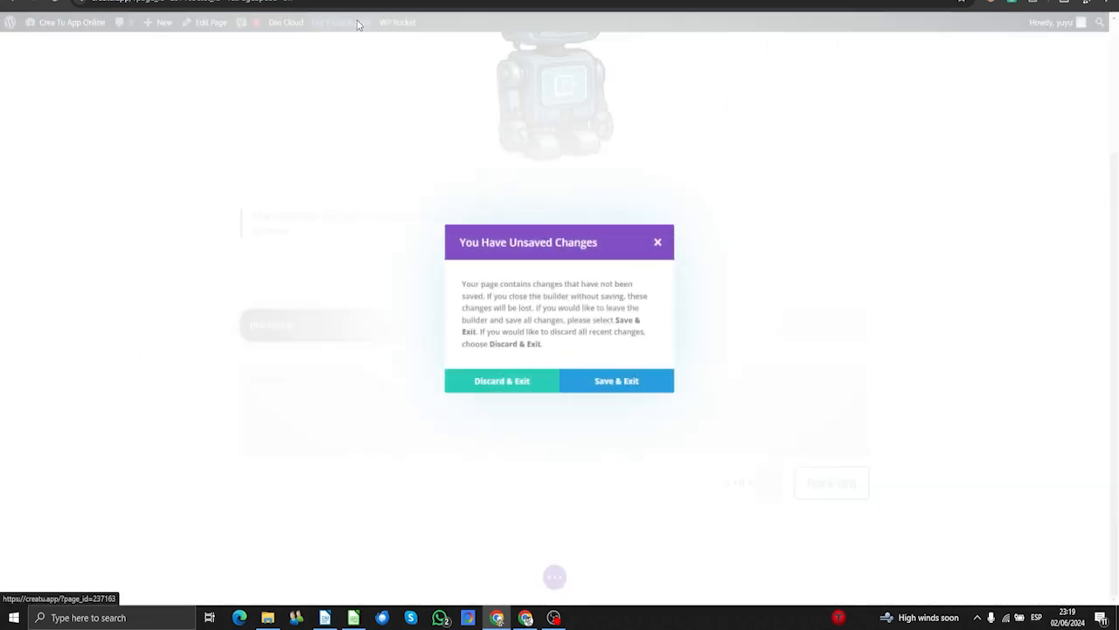
{"action": "left_click", "coordinate": [619, 381]}
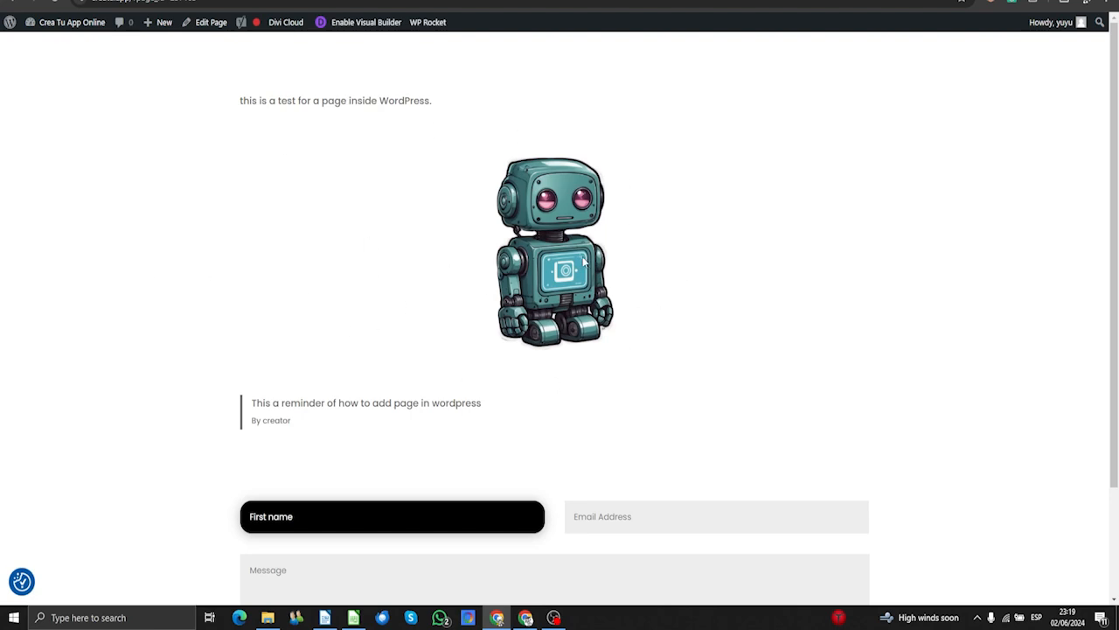
- Enter a test name and a Gmail address, then begin the message 'Hello this is a test'
{"action": "scroll", "coordinate": [585, 262], "scroll_direction": "down", "scroll_amount": 2}
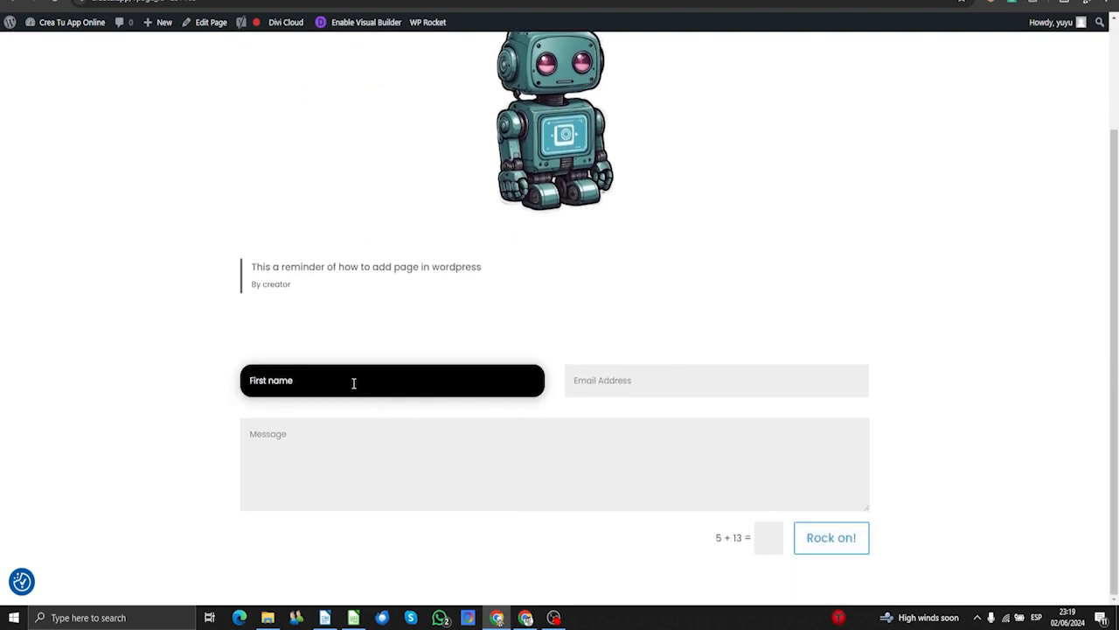
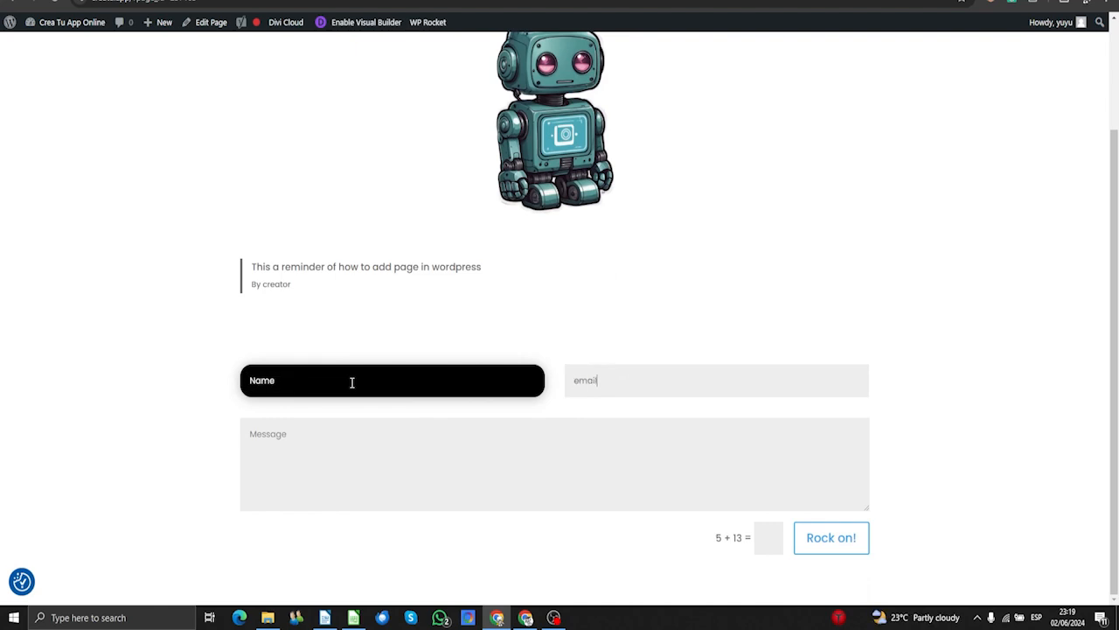
{"action": "key", "text": "BackSpace"}
{"action": "key", "text": "BackSpace"}
{"action": "key", "text": "Tab"}
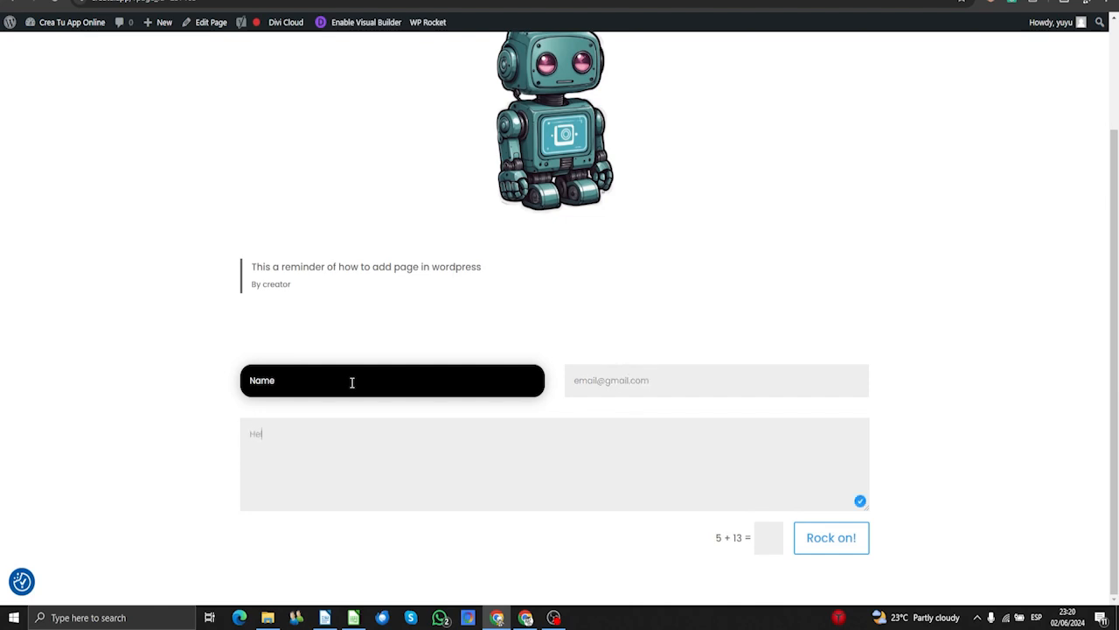
- Answer the 5 + 13 captcha with 18 and submit the test message
{"action": "left_click", "coordinate": [758, 542]}
{"action": "type", "text": "18"}
{"action": "left_click", "coordinate": [822, 540]}
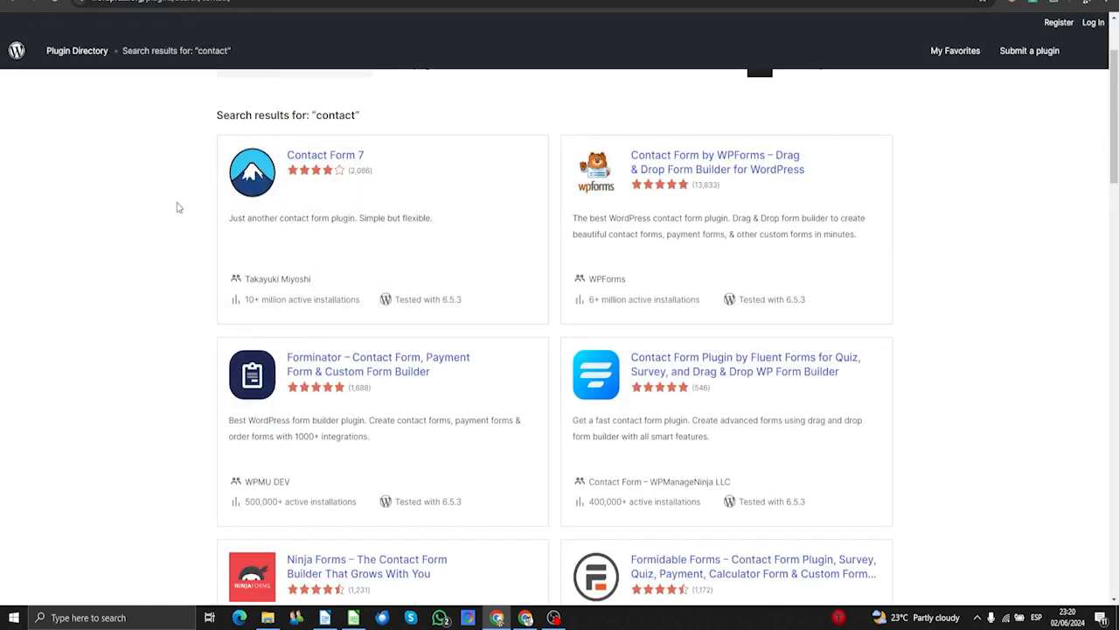
- Open the Contact Form 7 plugin page and scroll through its description, FAQ and ratings
{"action": "left_click", "coordinate": [322, 161]}
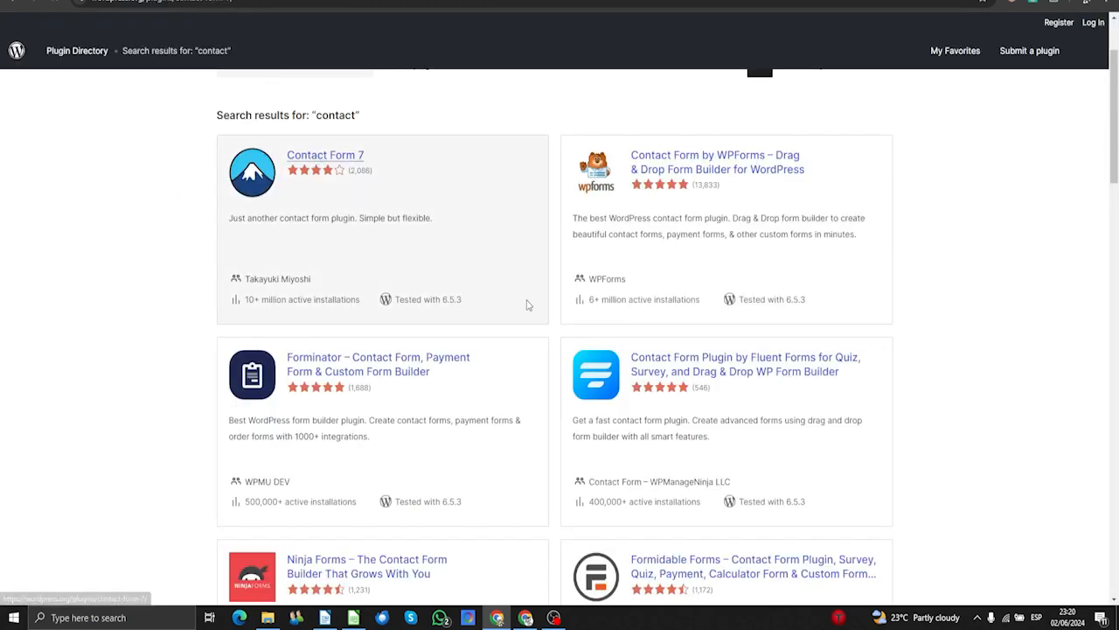
{"action": "scroll", "coordinate": [944, 285], "scroll_direction": "down", "scroll_amount": 3}
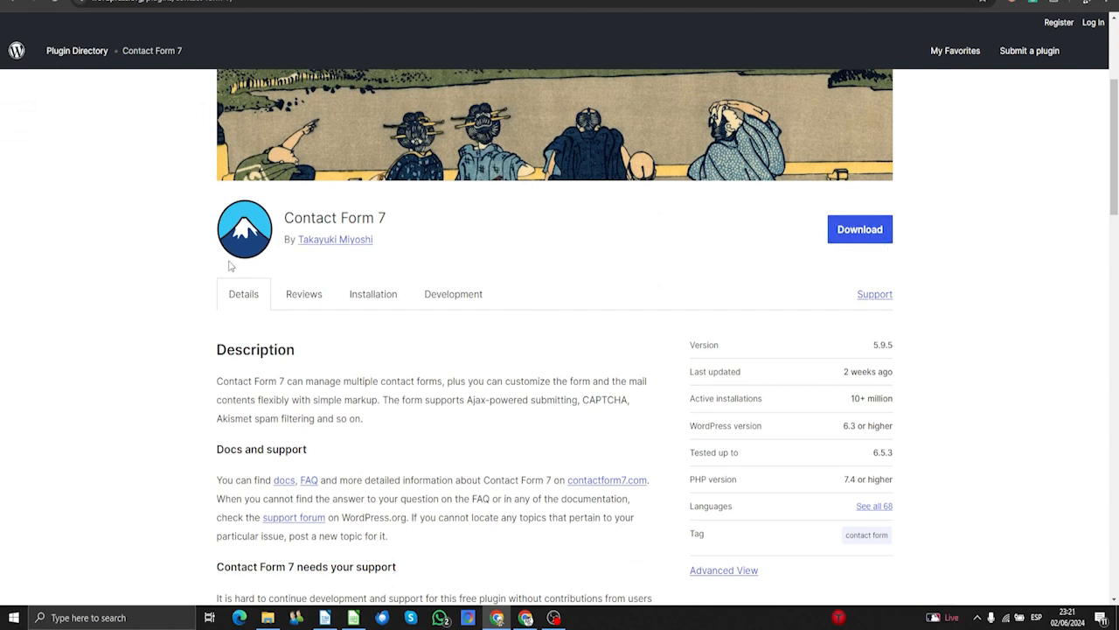
{"action": "scroll", "coordinate": [230, 266], "scroll_direction": "down", "scroll_amount": 15}
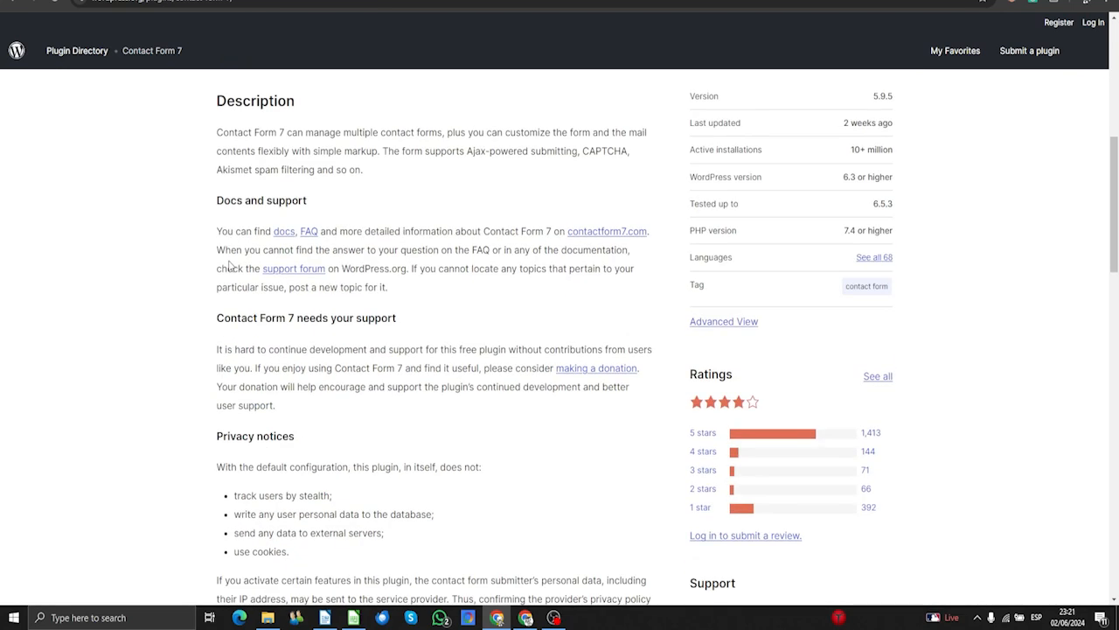
{"action": "scroll", "coordinate": [774, 360], "scroll_direction": "up", "scroll_amount": 3}
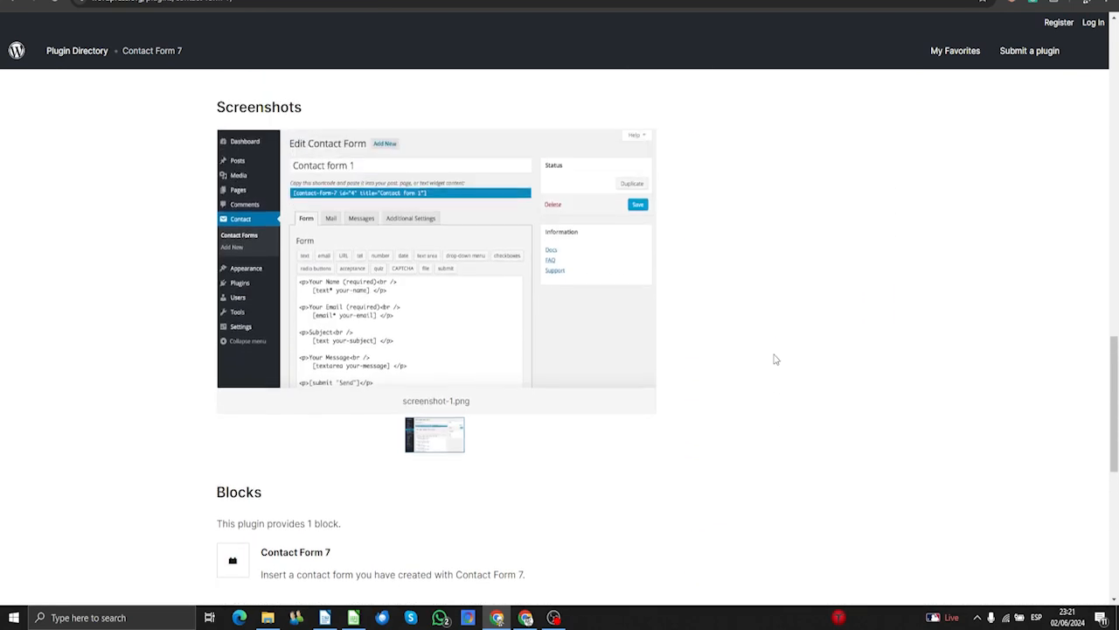
{"action": "scroll", "coordinate": [774, 360], "scroll_direction": "down", "scroll_amount": 6}
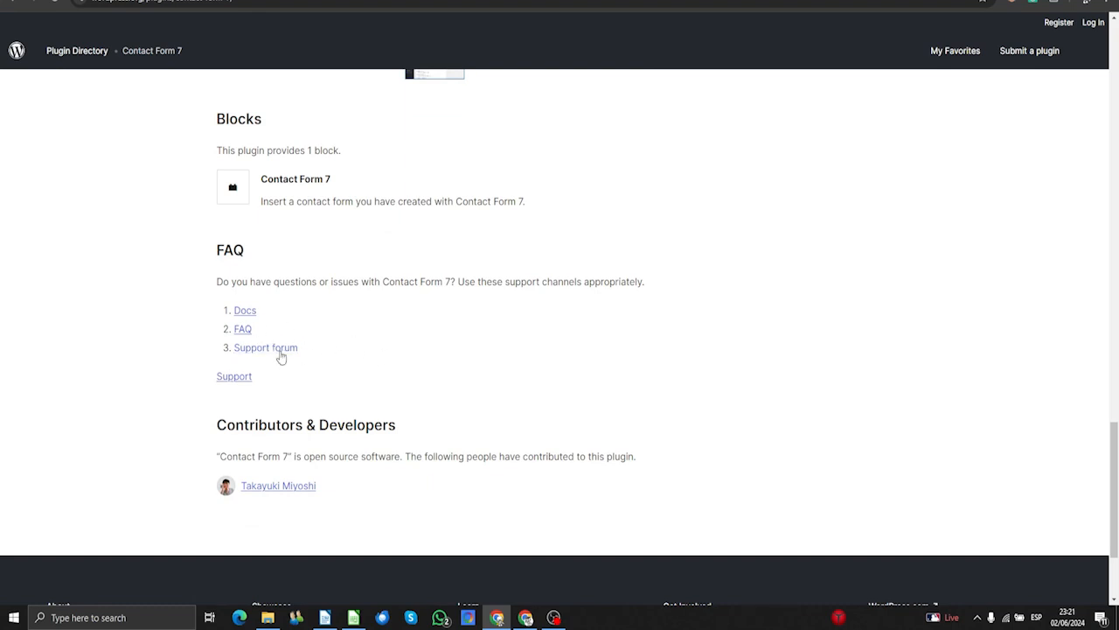
{"action": "scroll", "coordinate": [515, 342], "scroll_direction": "up", "scroll_amount": 10}
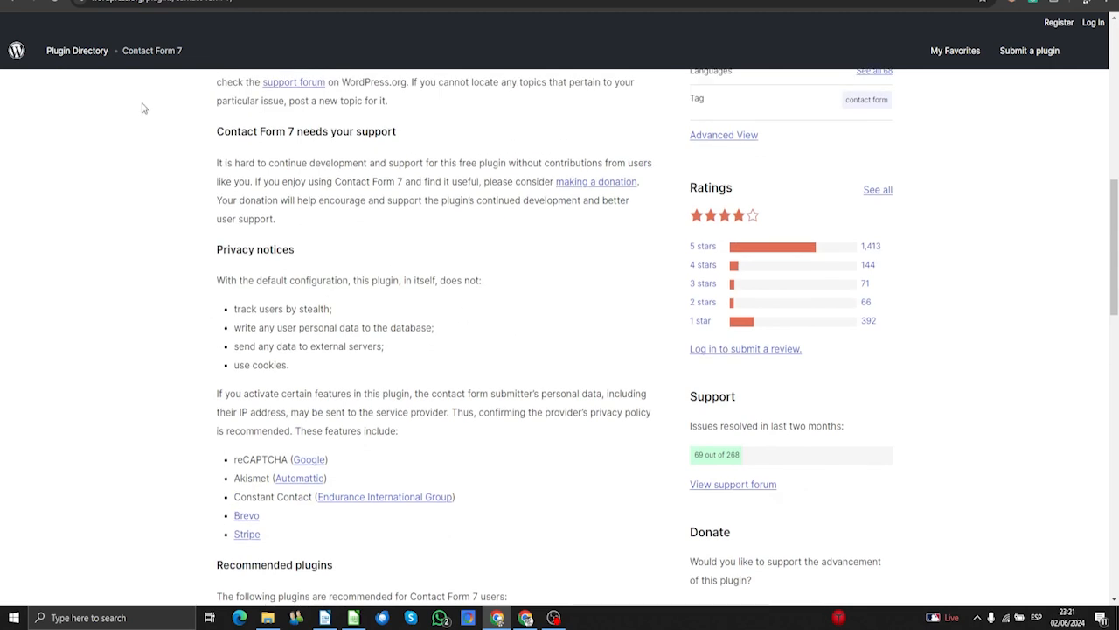